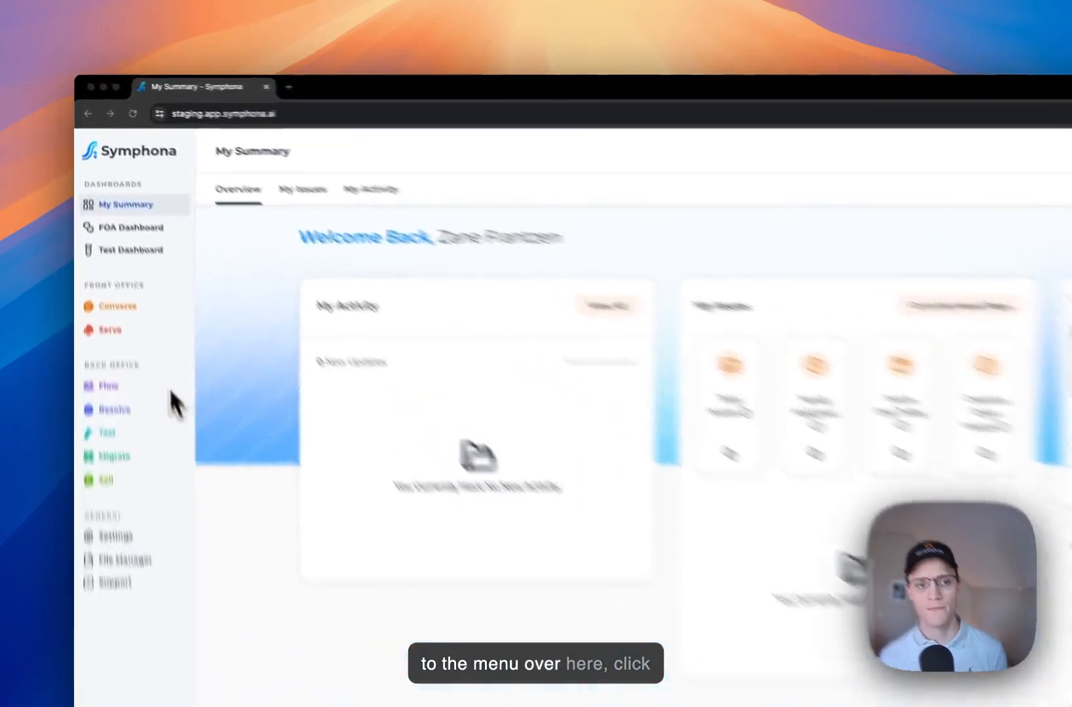
# Open Process Manager from the Flow section of the sidebar
pyautogui.click(144, 386)
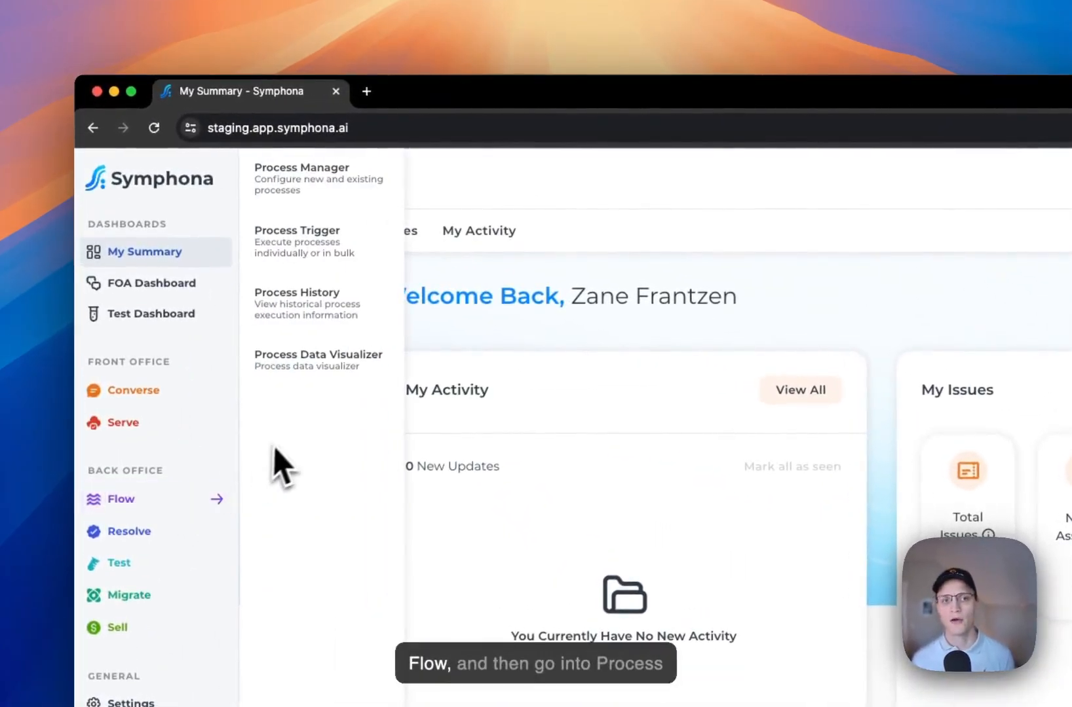
pyautogui.click(338, 200)
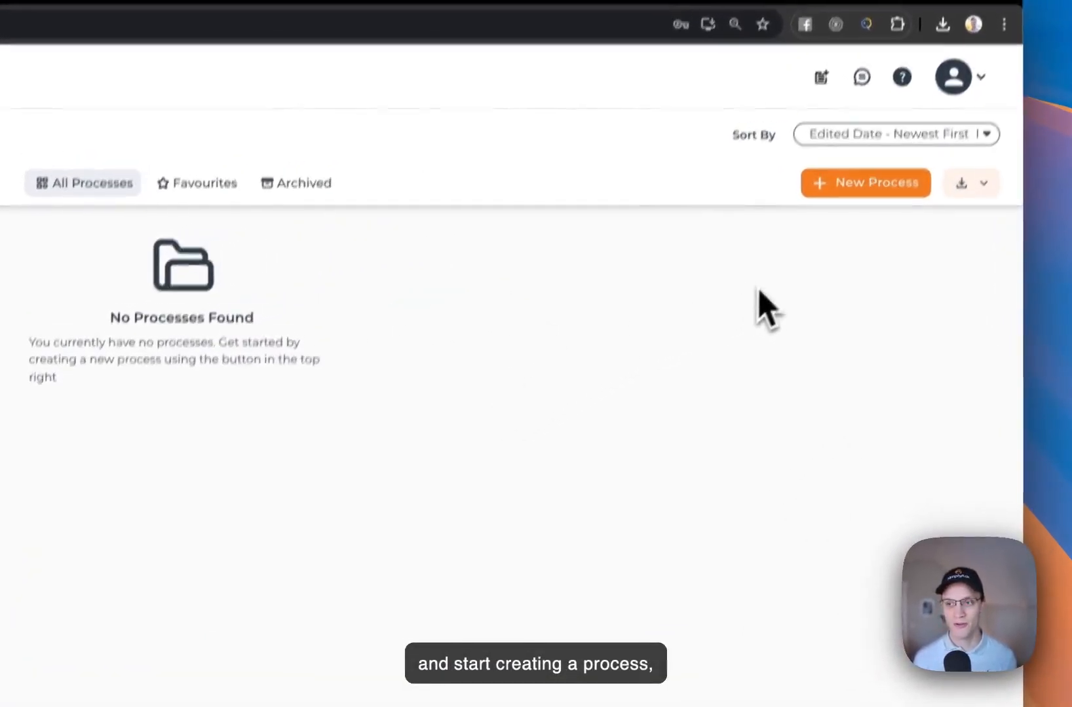
# Create process 'Ordering Fulfillment' tagged Ordering, with visibility set to Entire Organization
pyautogui.click(862, 189)
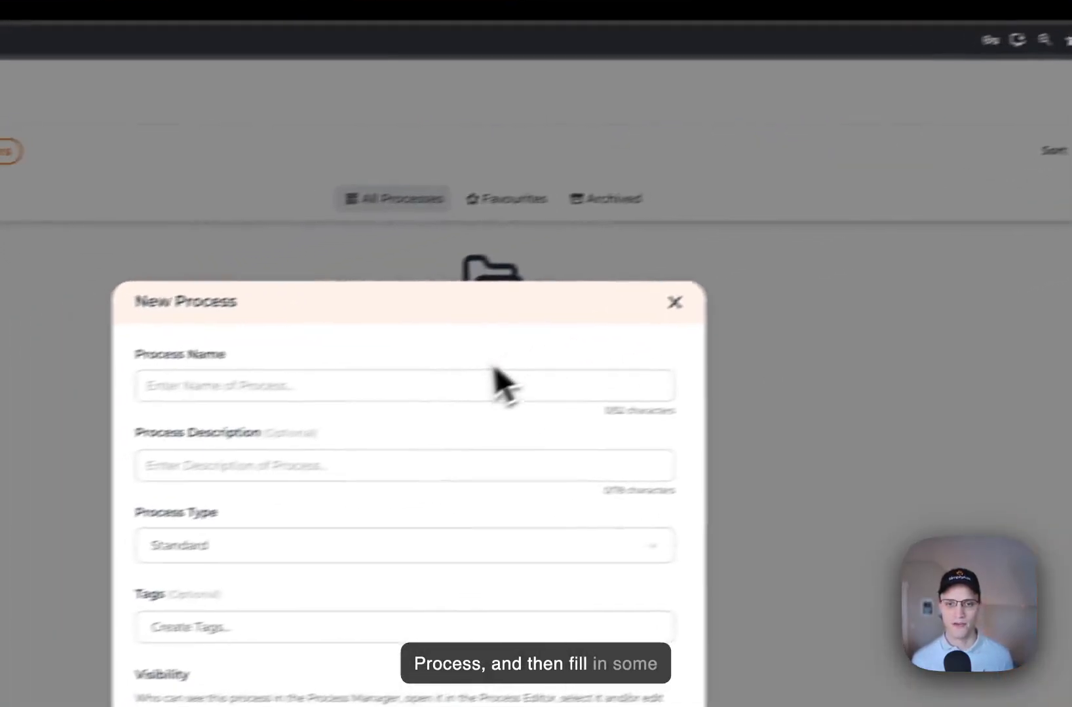
pyautogui.click(126, 474)
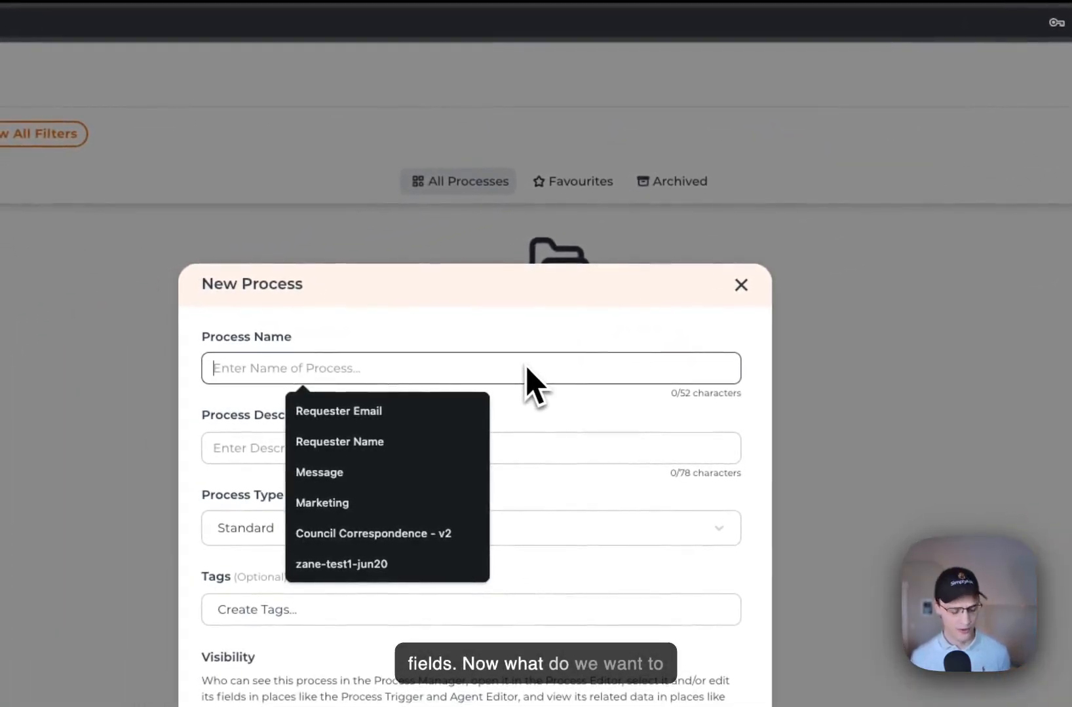
pyautogui.write('Or')
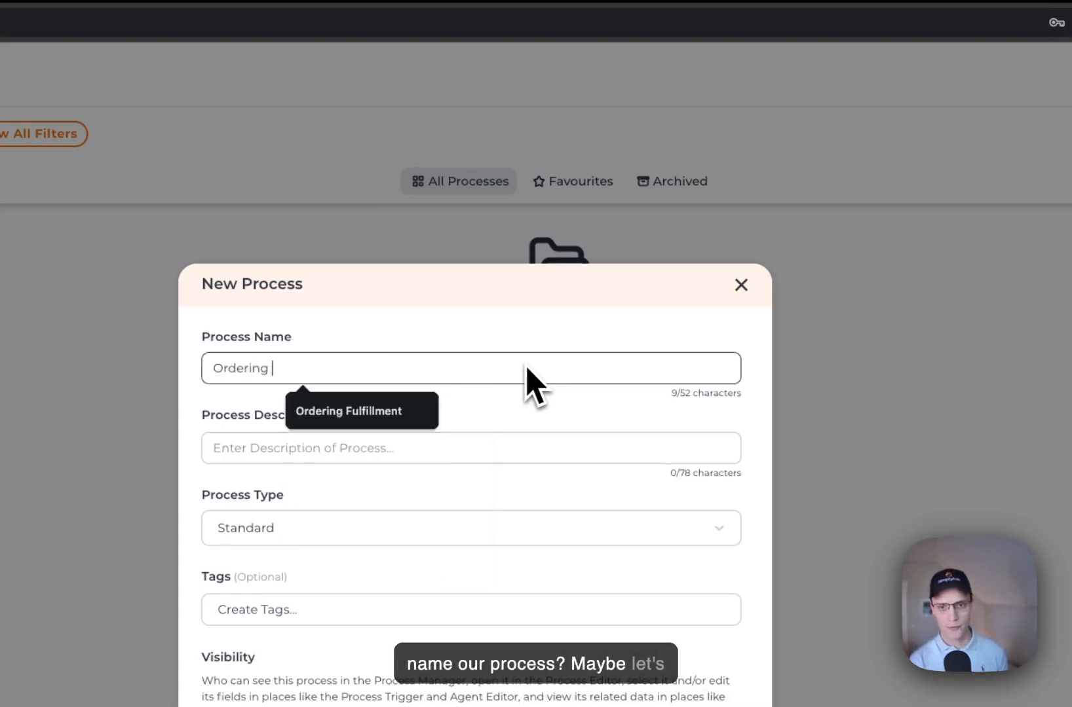
pyautogui.write('dering')
pyautogui.click(432, 409)
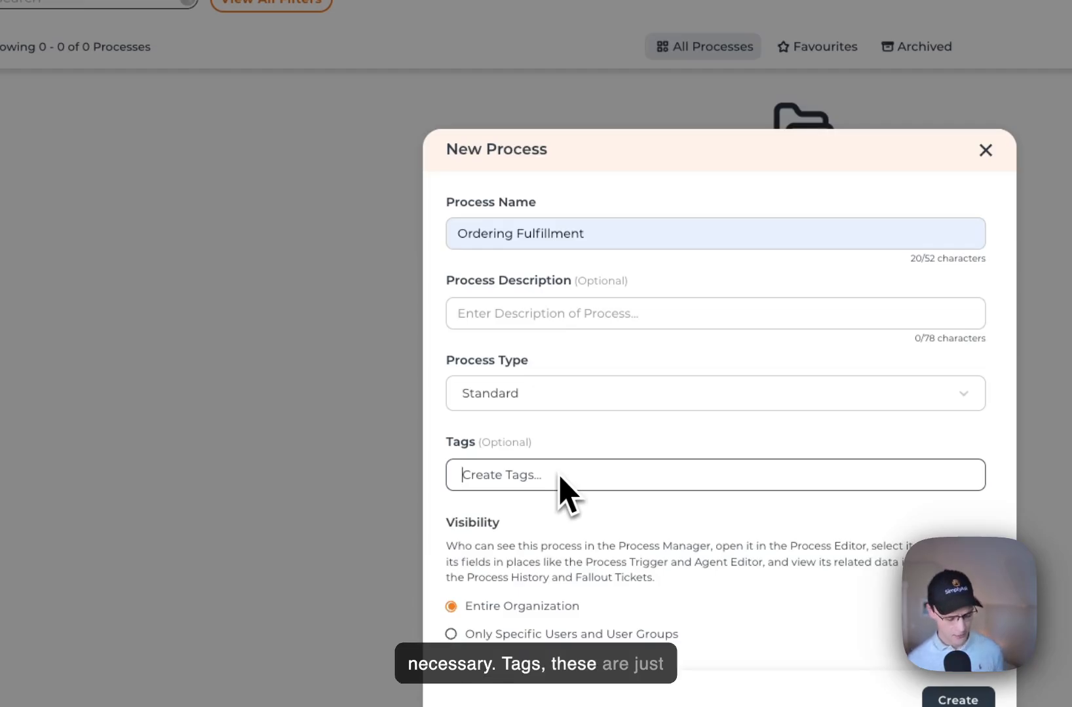
pyautogui.write('Ordering')
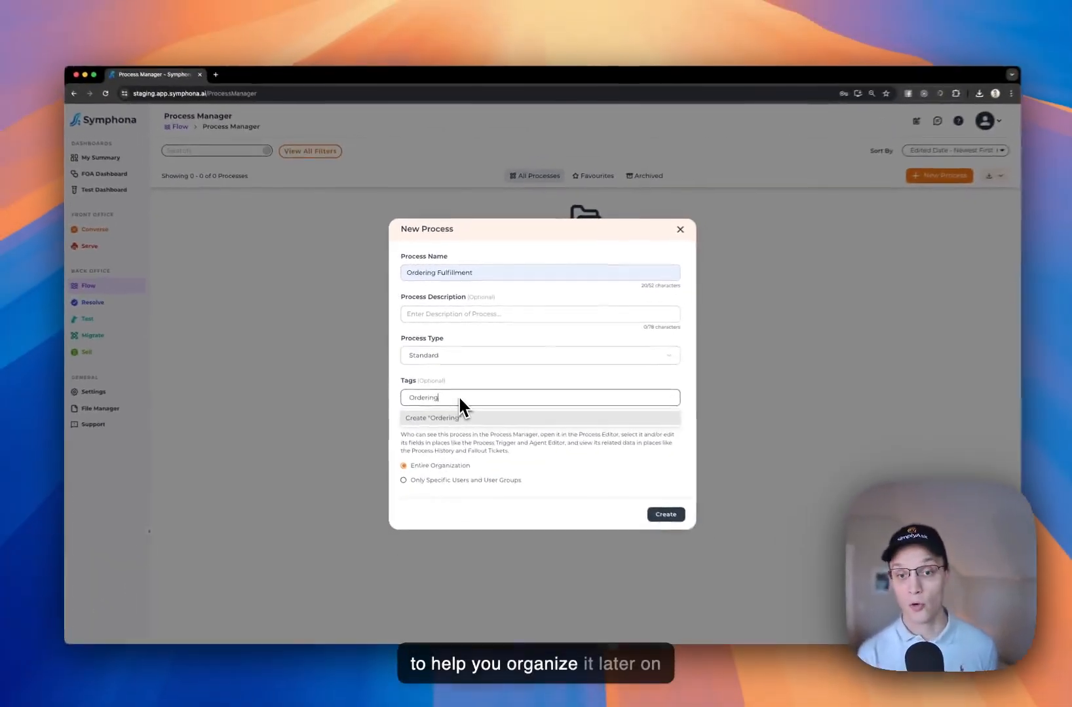
pyautogui.press('Return')
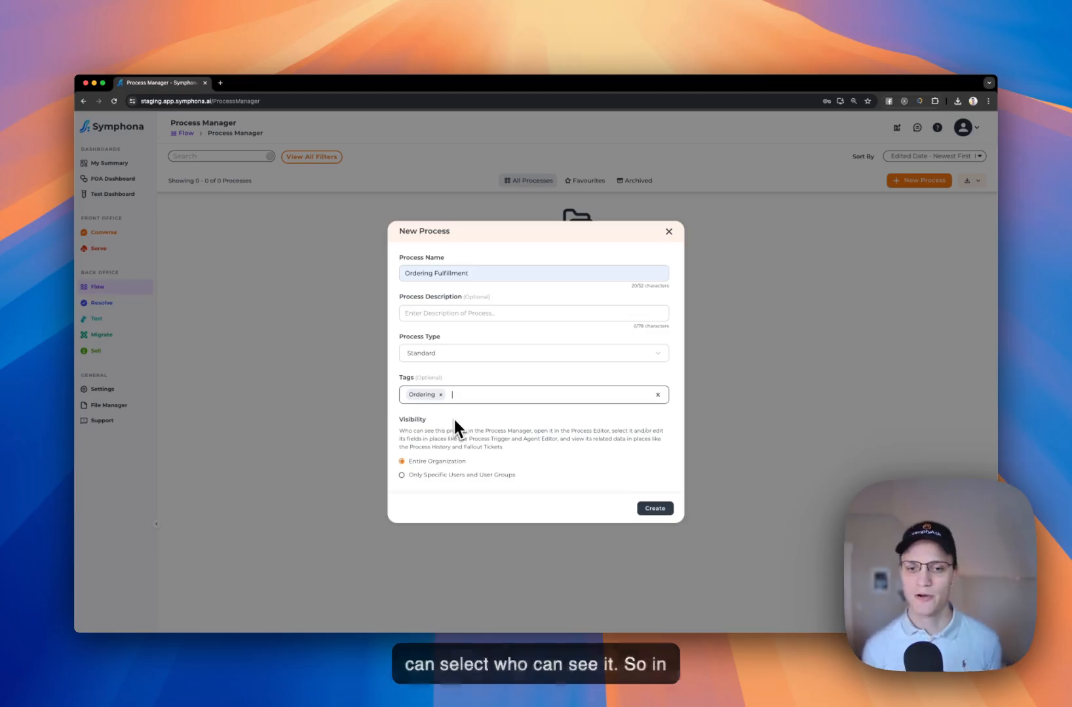
pyautogui.click(457, 473)
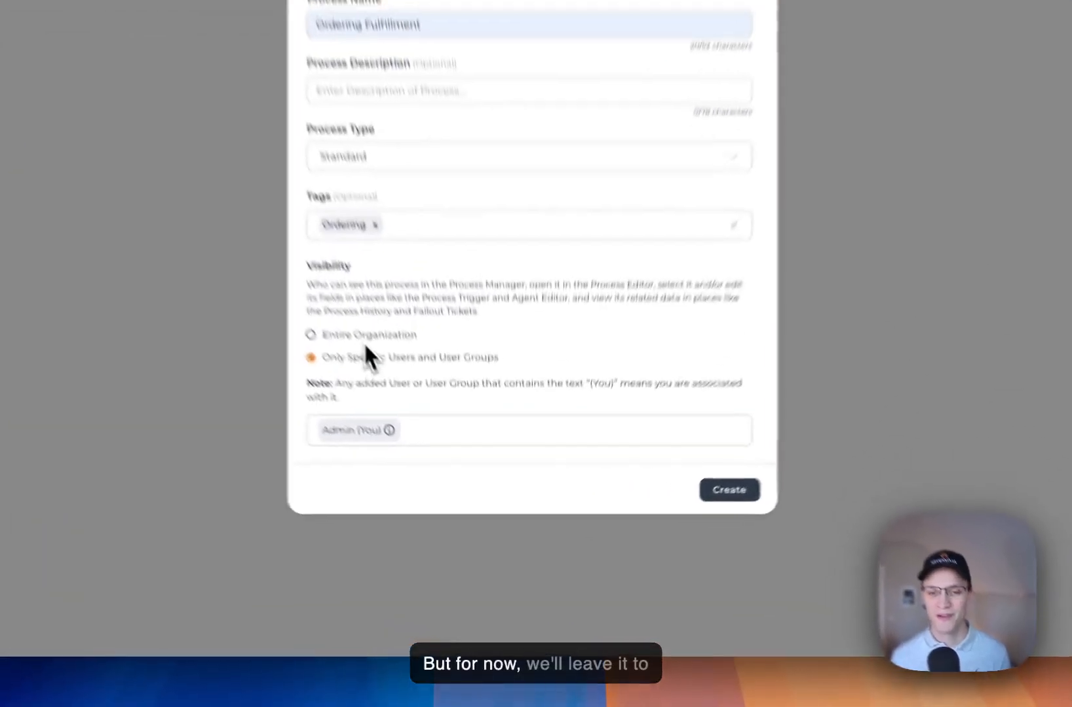
pyautogui.click(435, 438)
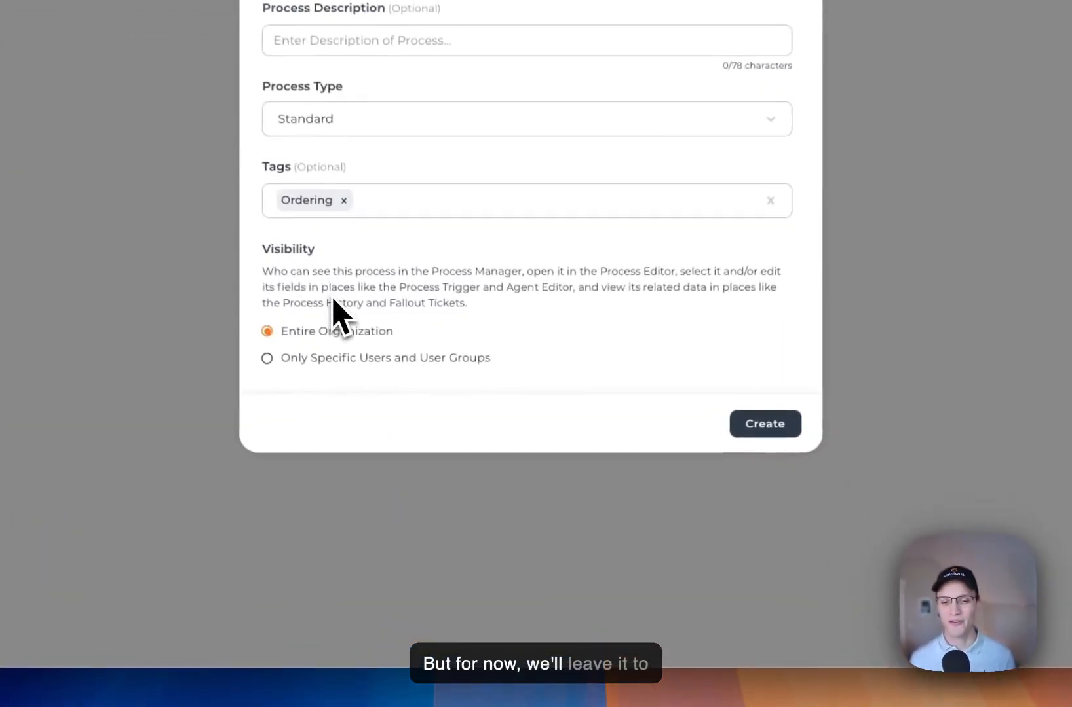
pyautogui.click(748, 428)
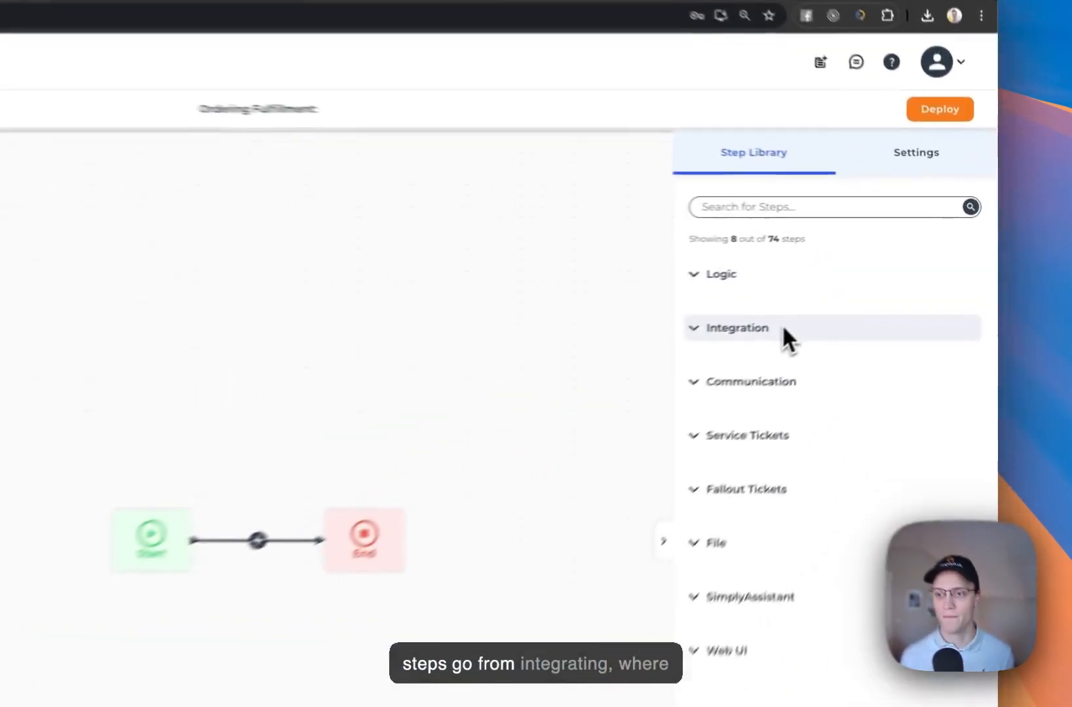
# Expand and collapse the Integration, Communication, Service Tickets, Web UI and SimplyAssistant step categories
pyautogui.click(873, 280)
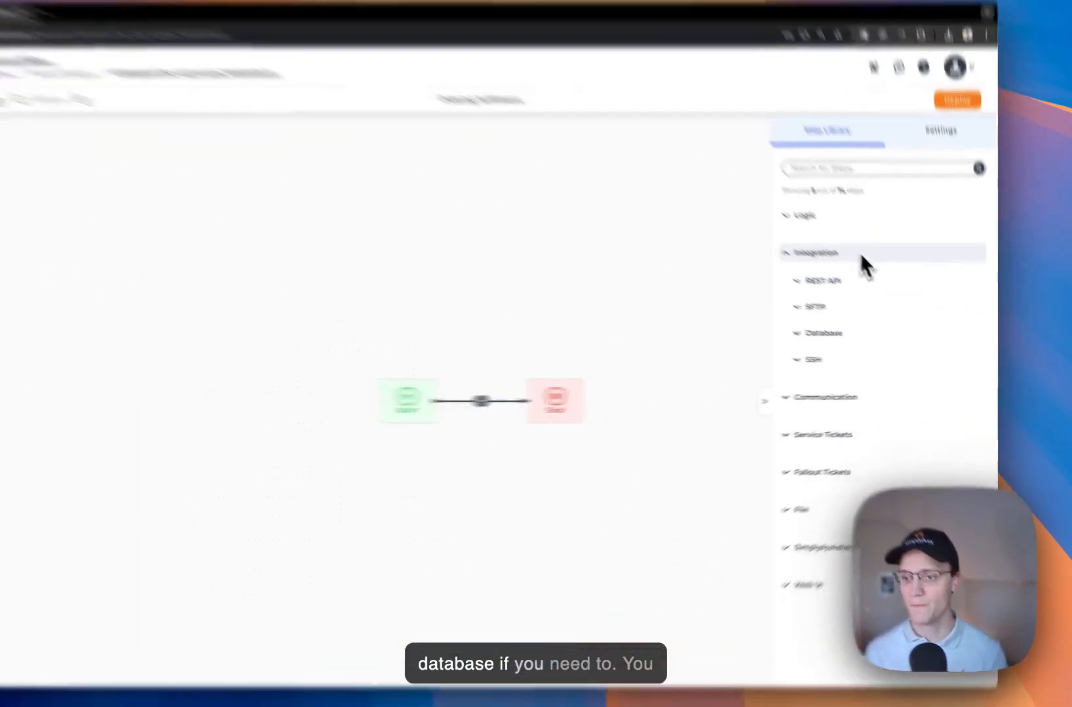
pyautogui.click(884, 279)
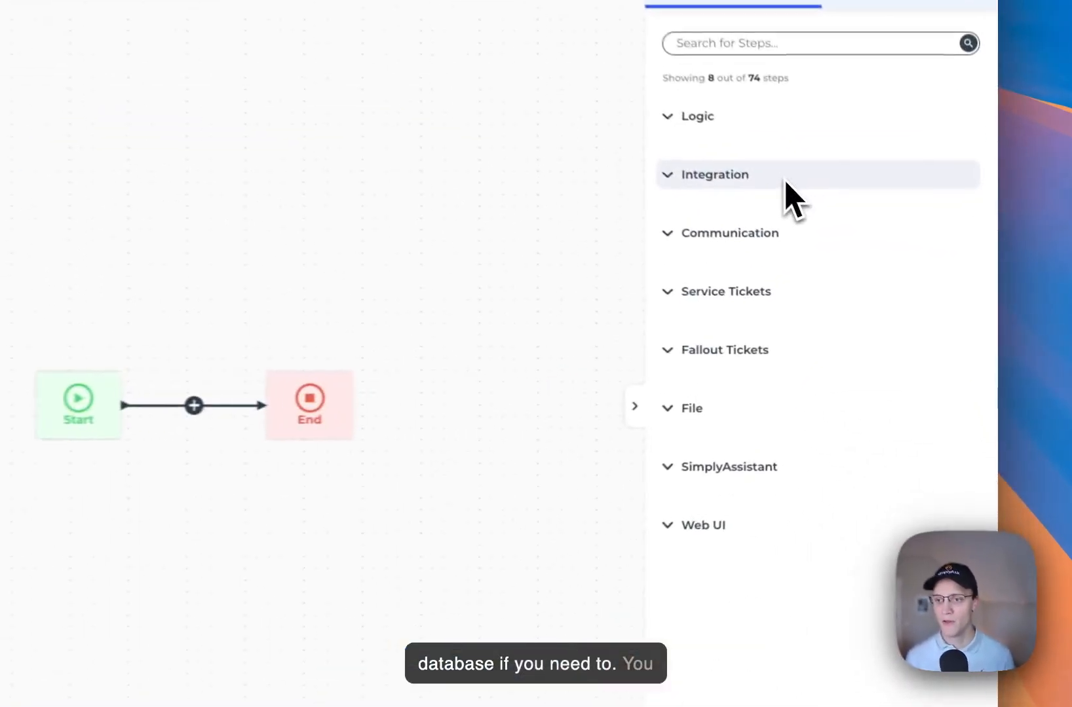
pyautogui.click(786, 229)
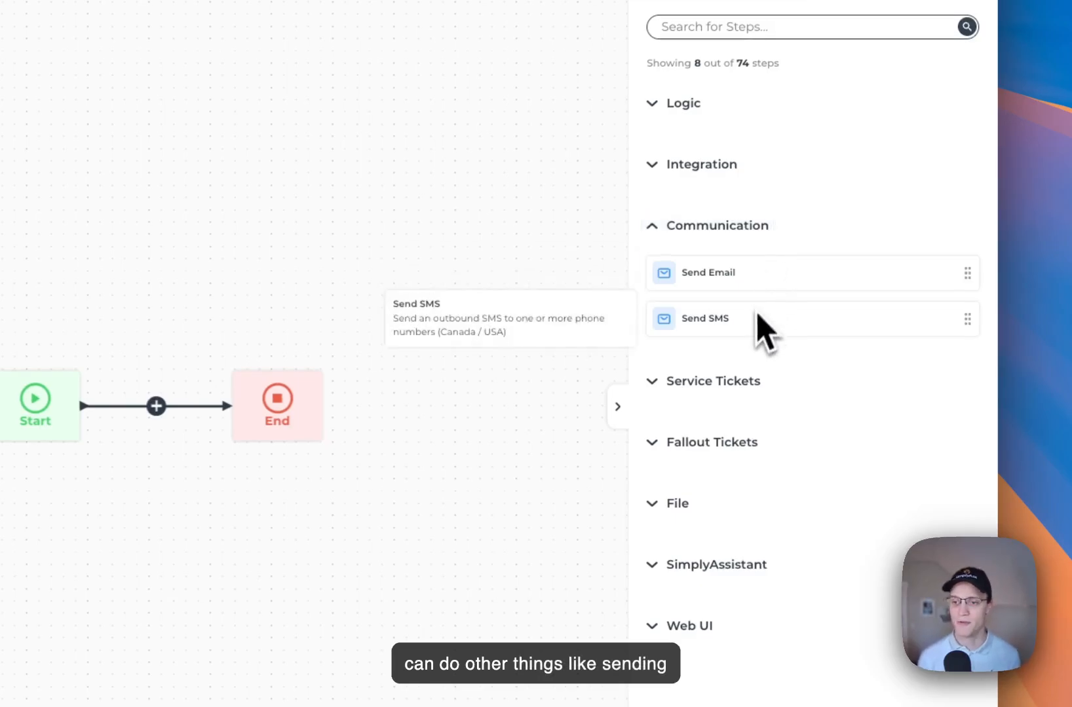
pyautogui.click(770, 231)
pyautogui.click(770, 283)
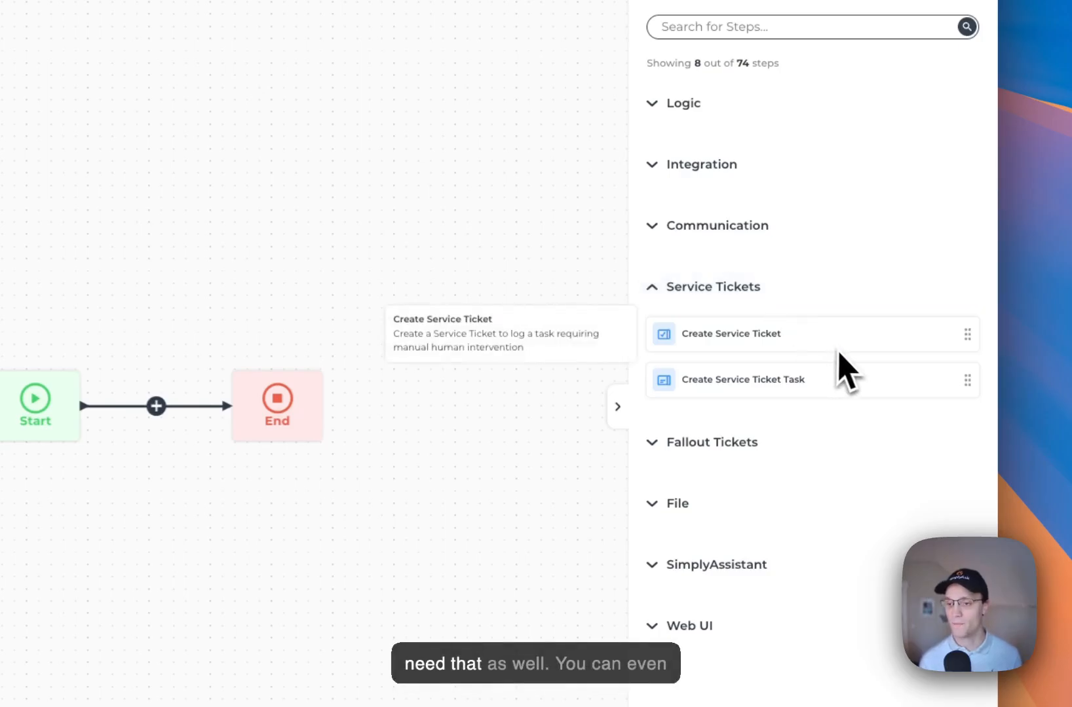
pyautogui.click(815, 294)
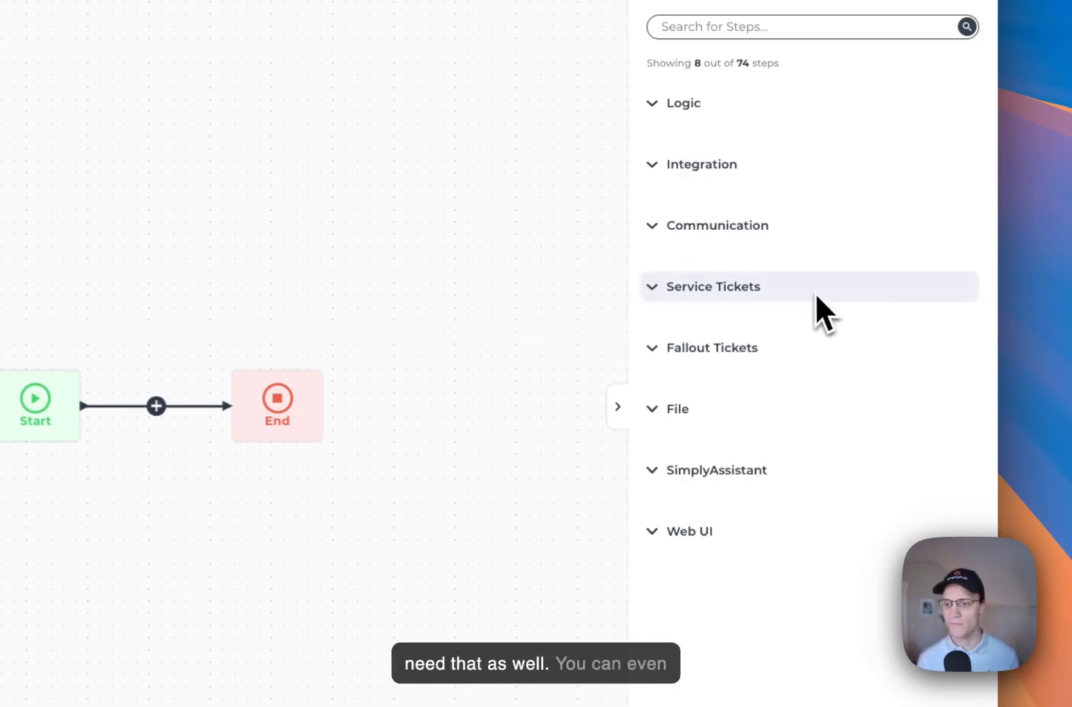
pyautogui.click(725, 532)
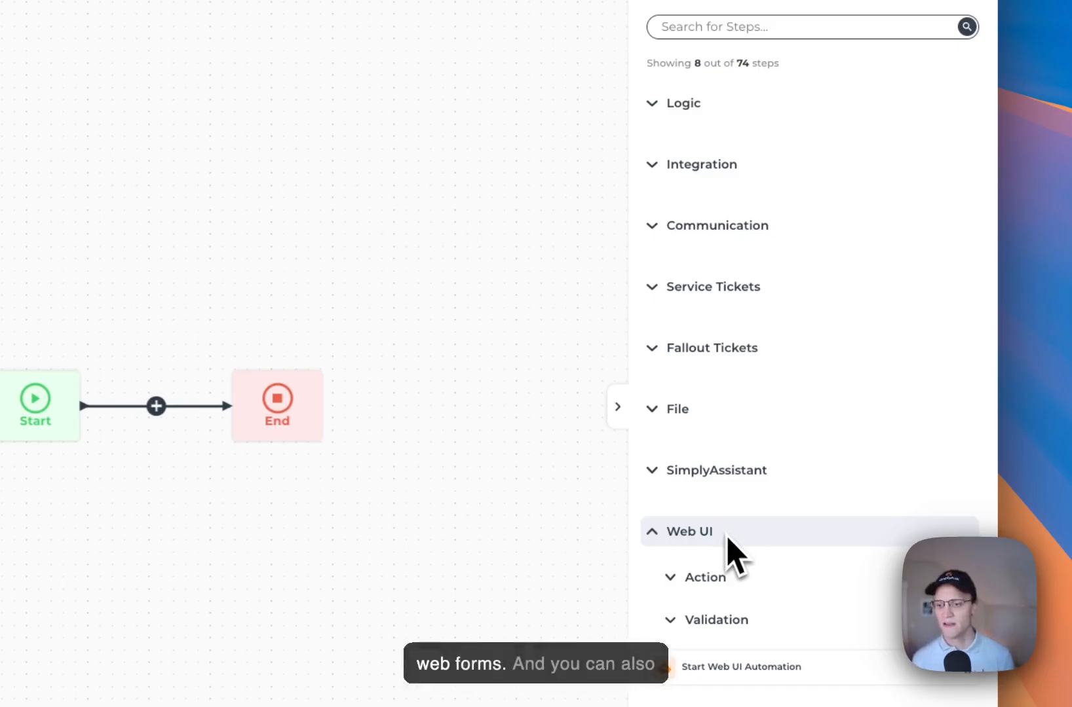
pyautogui.click(732, 534)
pyautogui.click(740, 475)
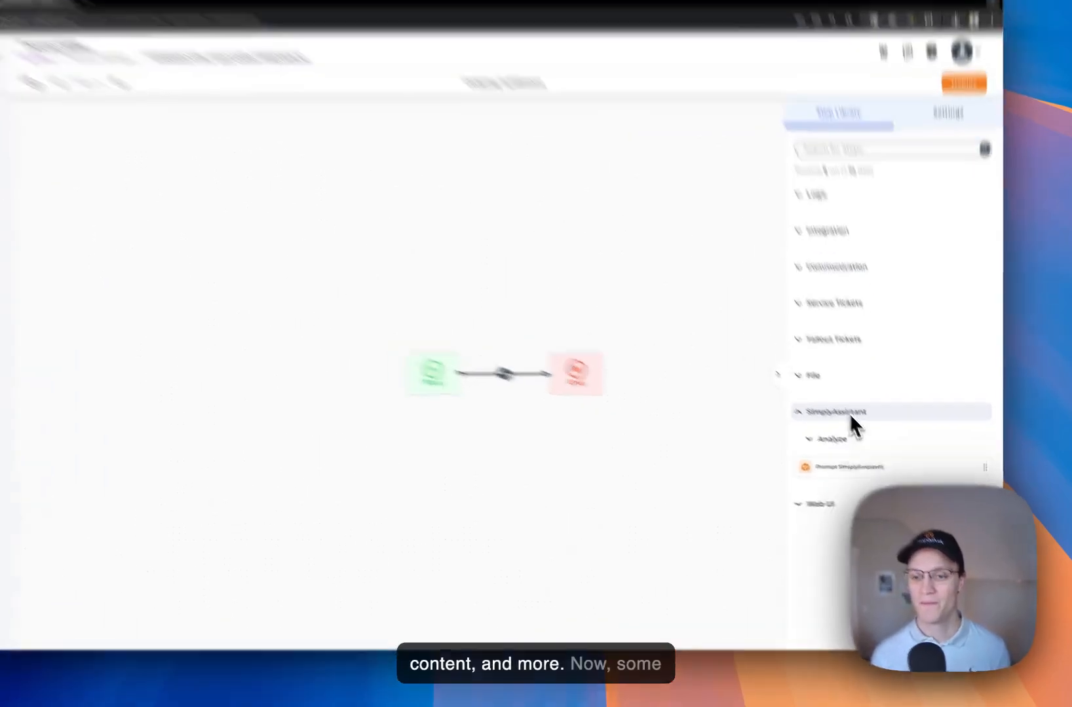
pyautogui.click(850, 414)
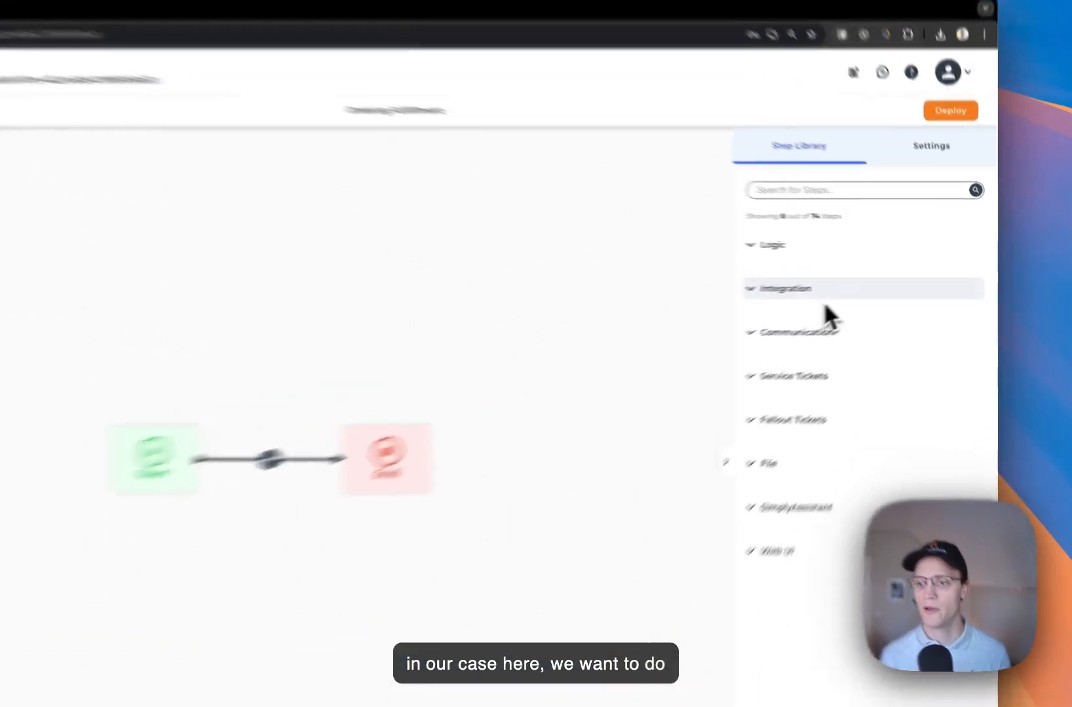
# Place Invoke REST API (General) from Integration > REST API between Start and End
pyautogui.click(824, 295)
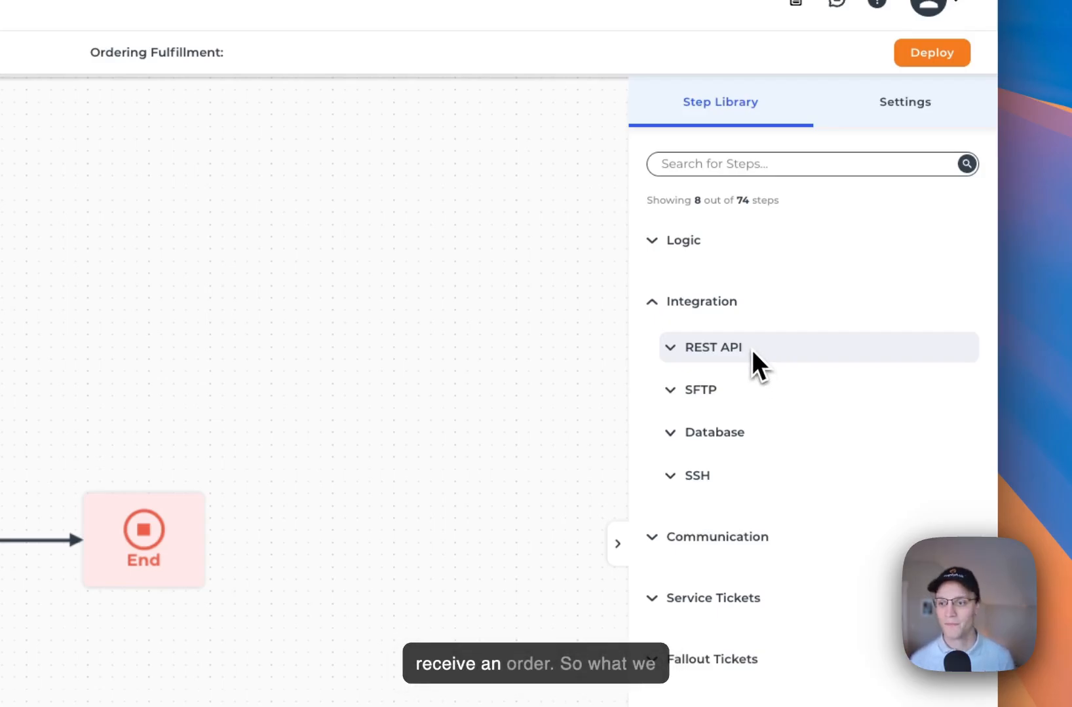
pyautogui.click(751, 350)
pyautogui.moveTo(784, 398); pyautogui.dragTo(50, 621)
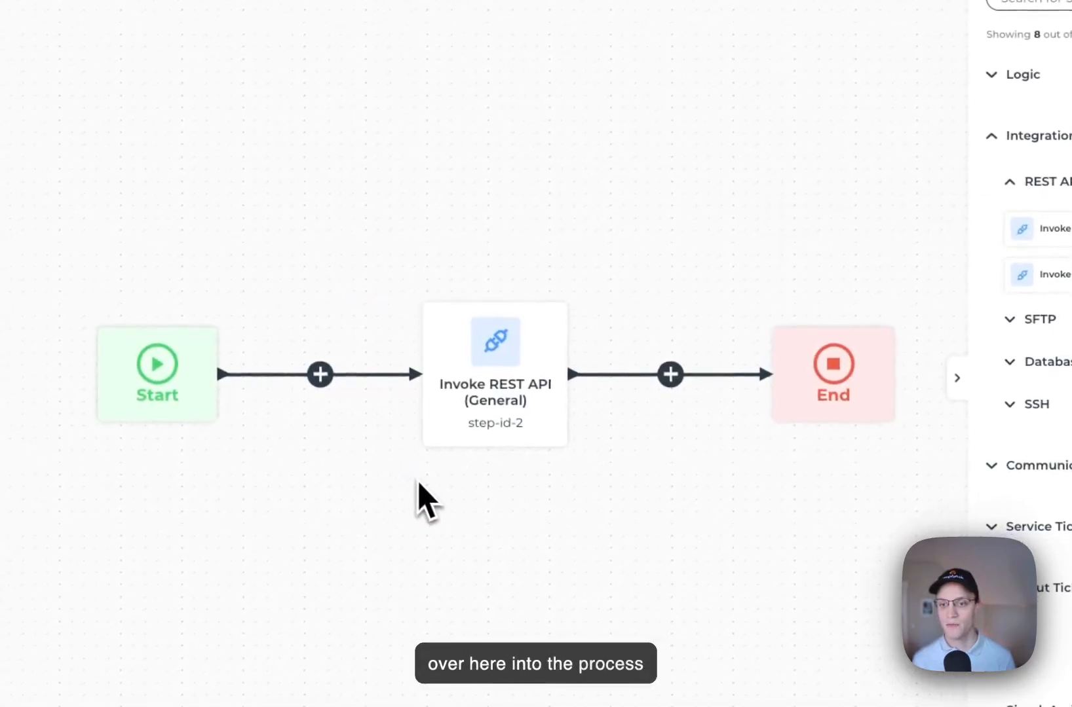
pyautogui.moveTo(418, 483); pyautogui.dragTo(309, 491)
# Set the Invoke REST API step's API Request Method to GET
pyautogui.click(368, 455)
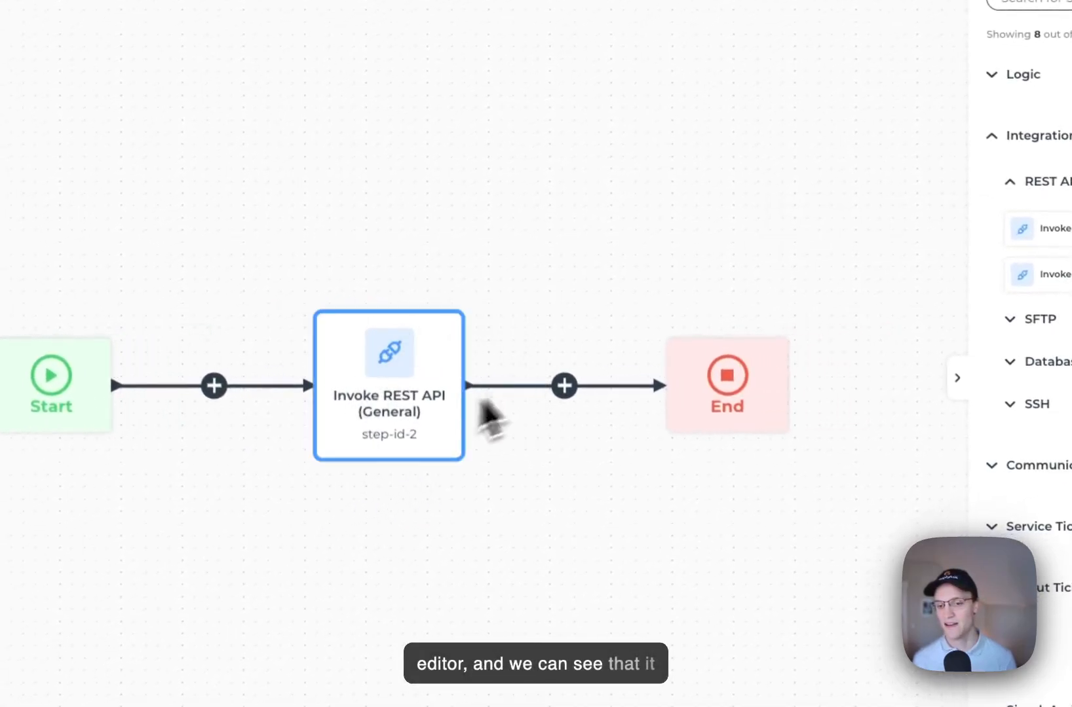
pyautogui.click(382, 402)
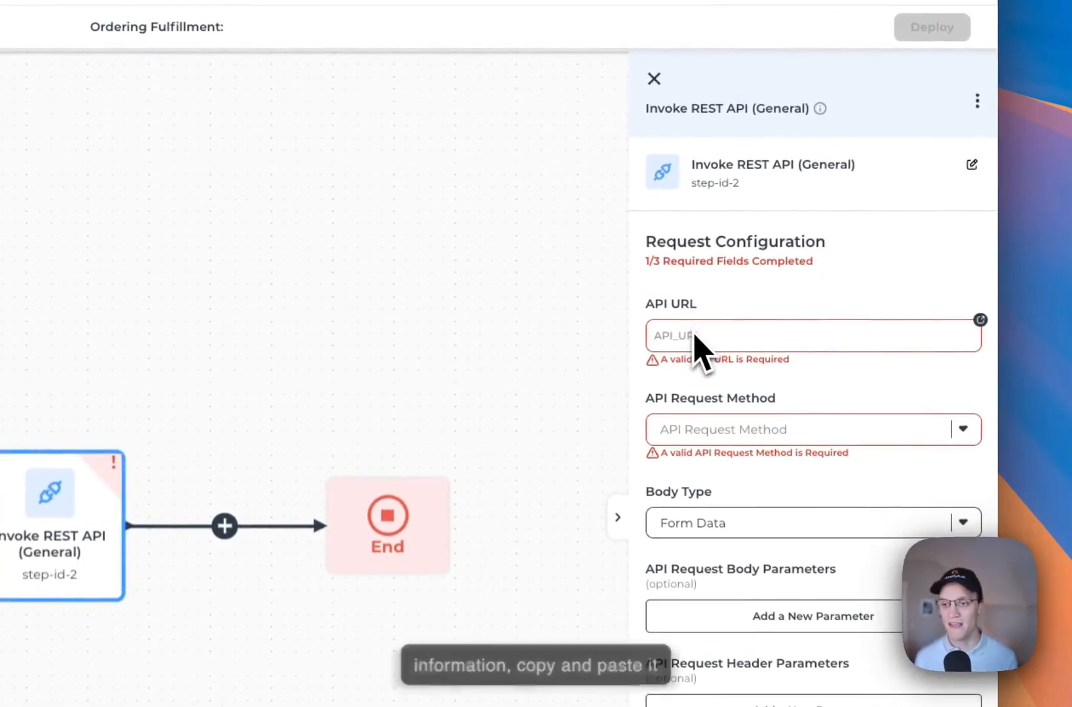
pyautogui.click(707, 430)
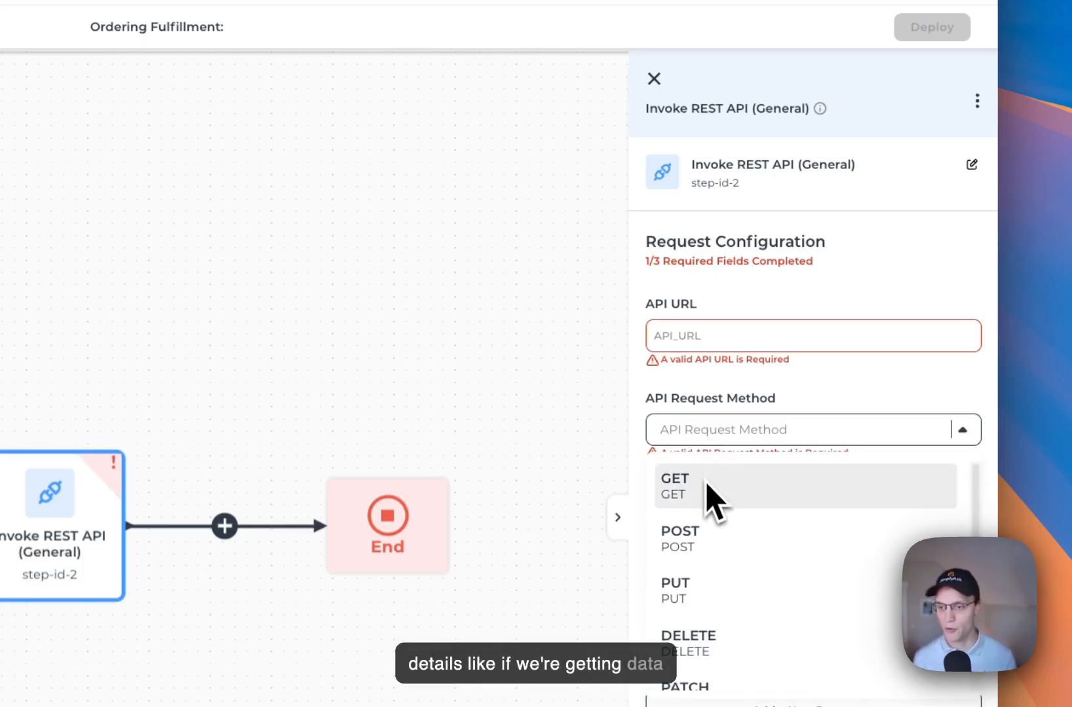
pyautogui.click(717, 497)
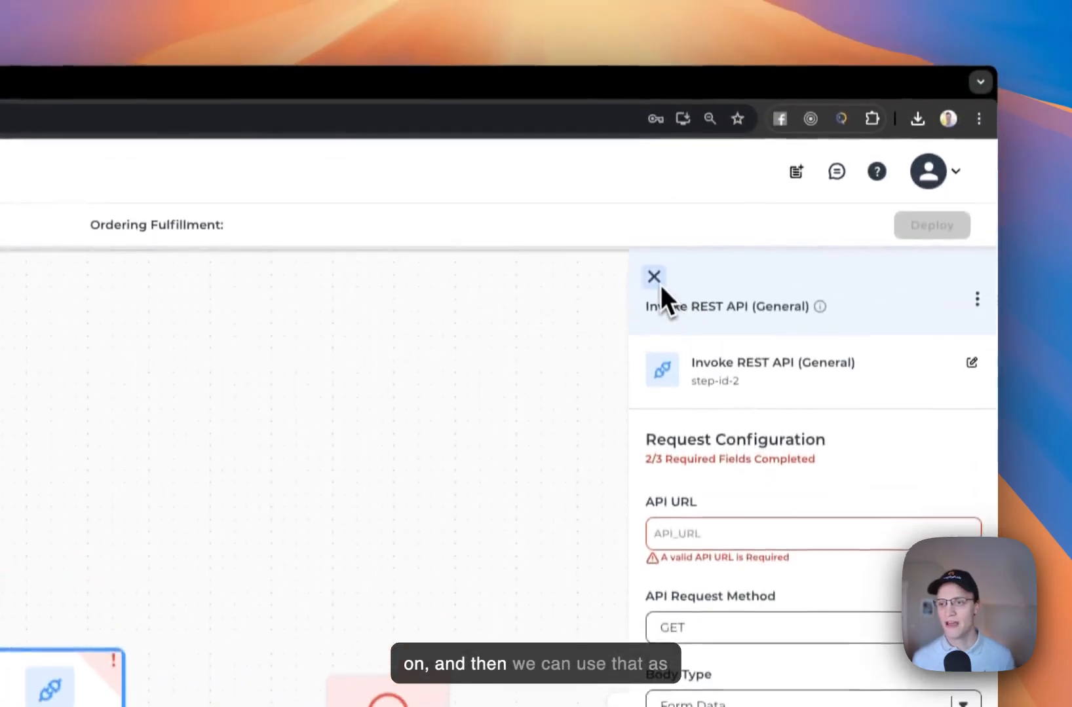
pyautogui.click(654, 78)
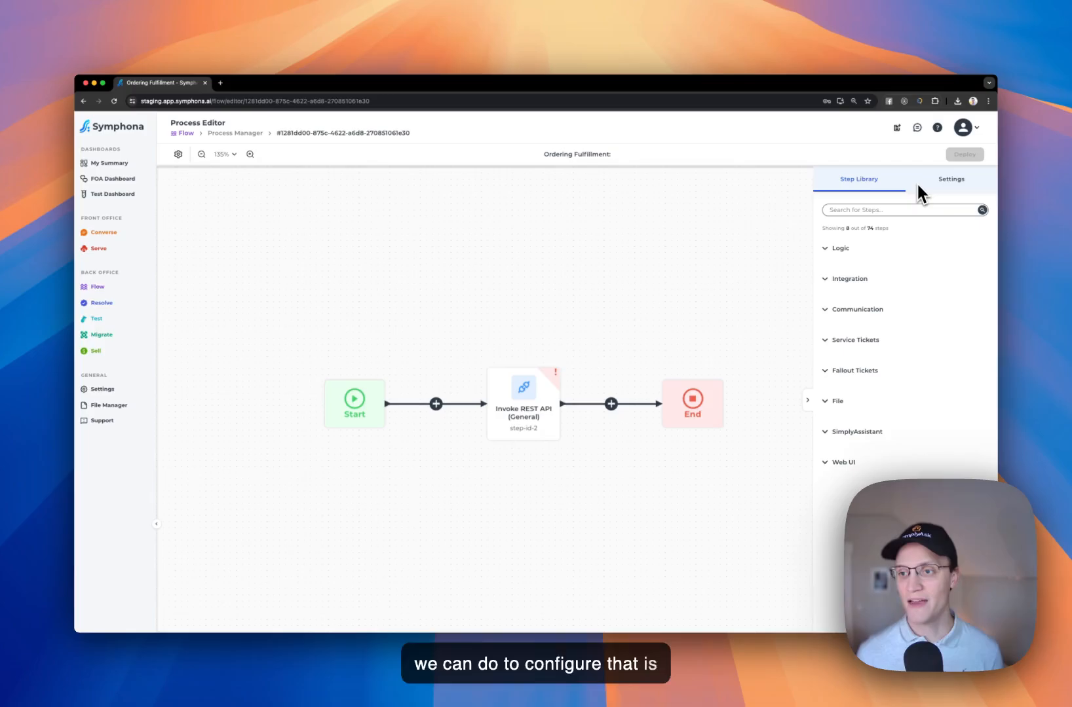
# Open a new input parameter form under the process Settings' Expected Input Parameters
pyautogui.click(918, 188)
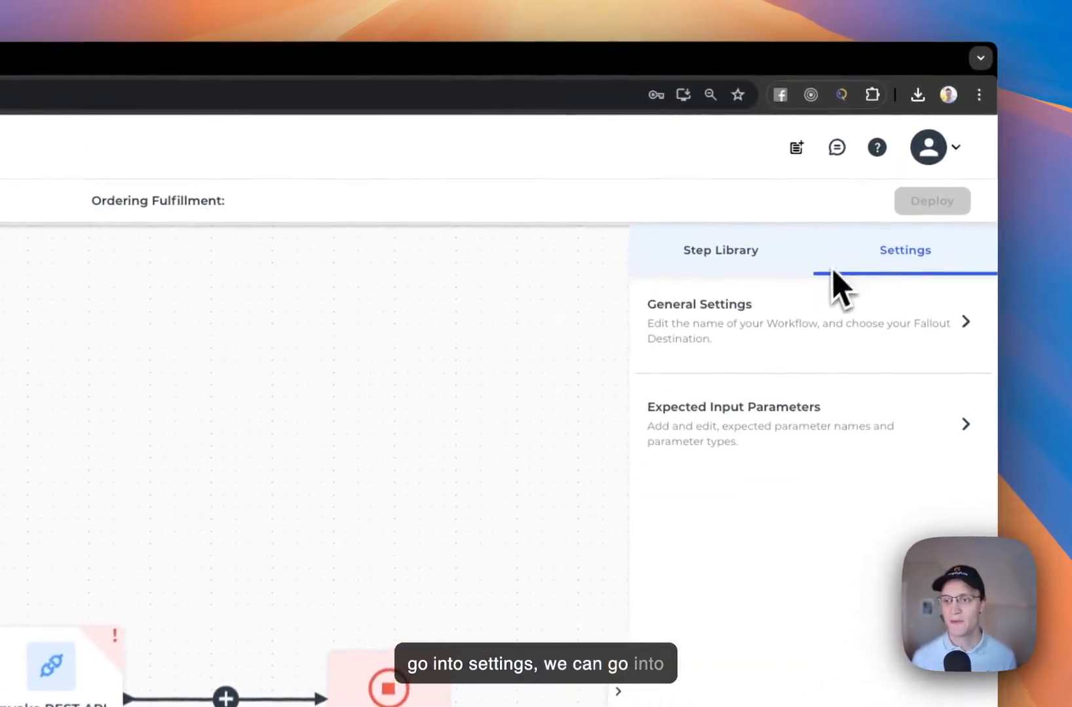
pyautogui.click(764, 425)
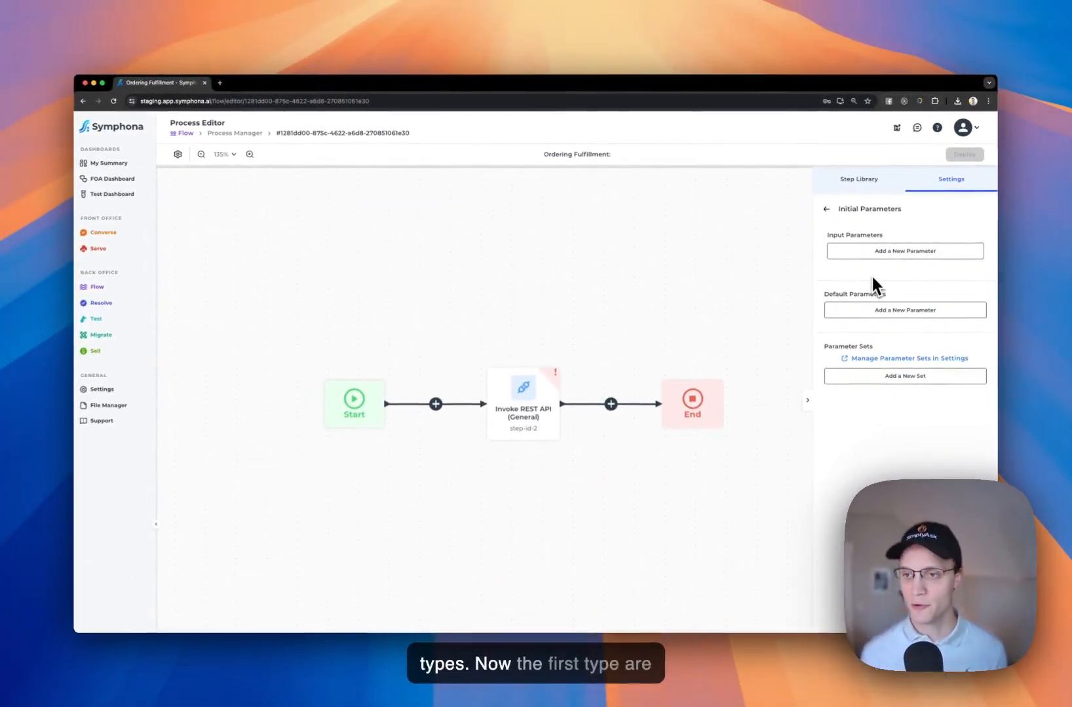
pyautogui.click(848, 248)
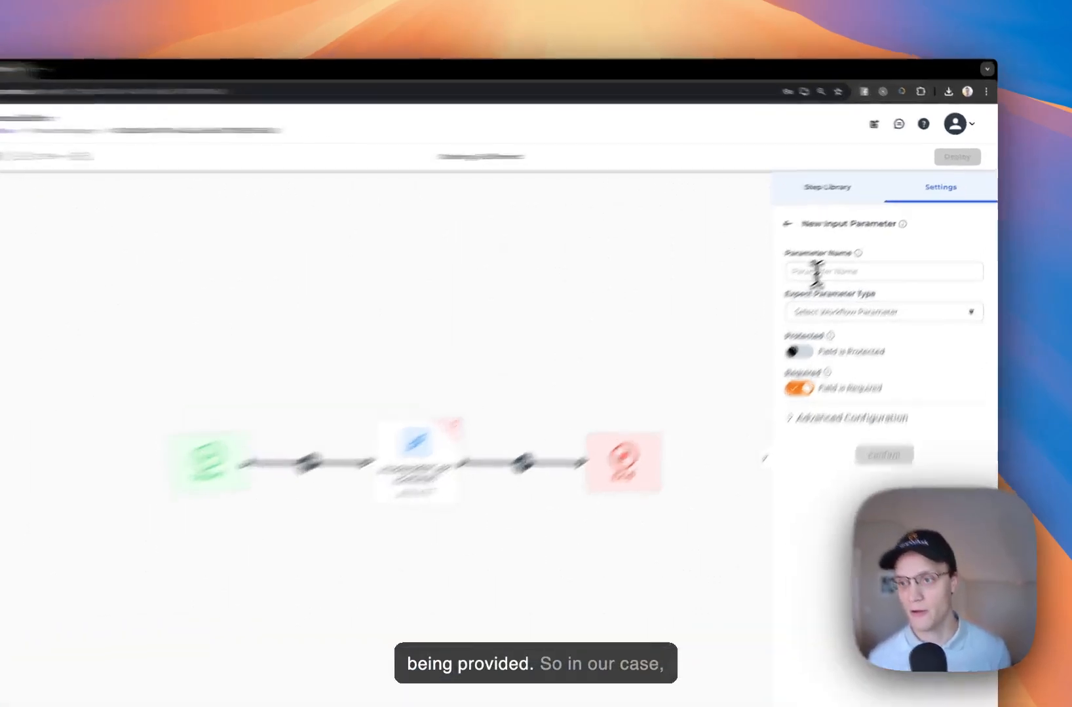
# Name the parameter Email, choose the Email type, and expand Advanced Configuration
pyautogui.click(849, 249)
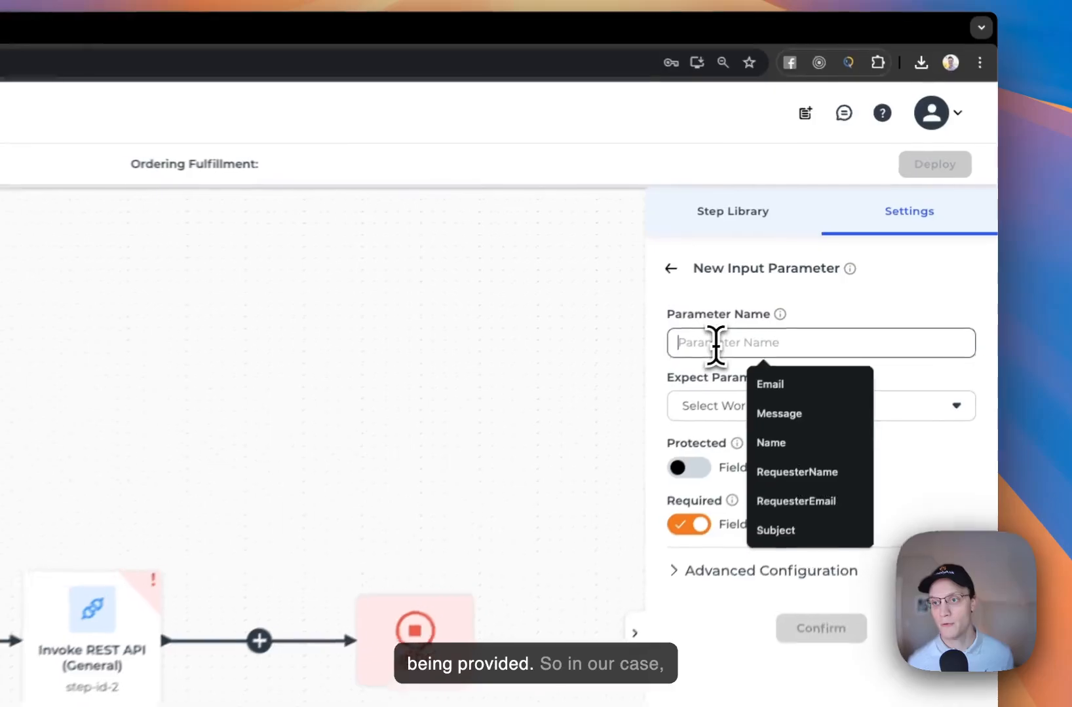
pyautogui.write('Email')
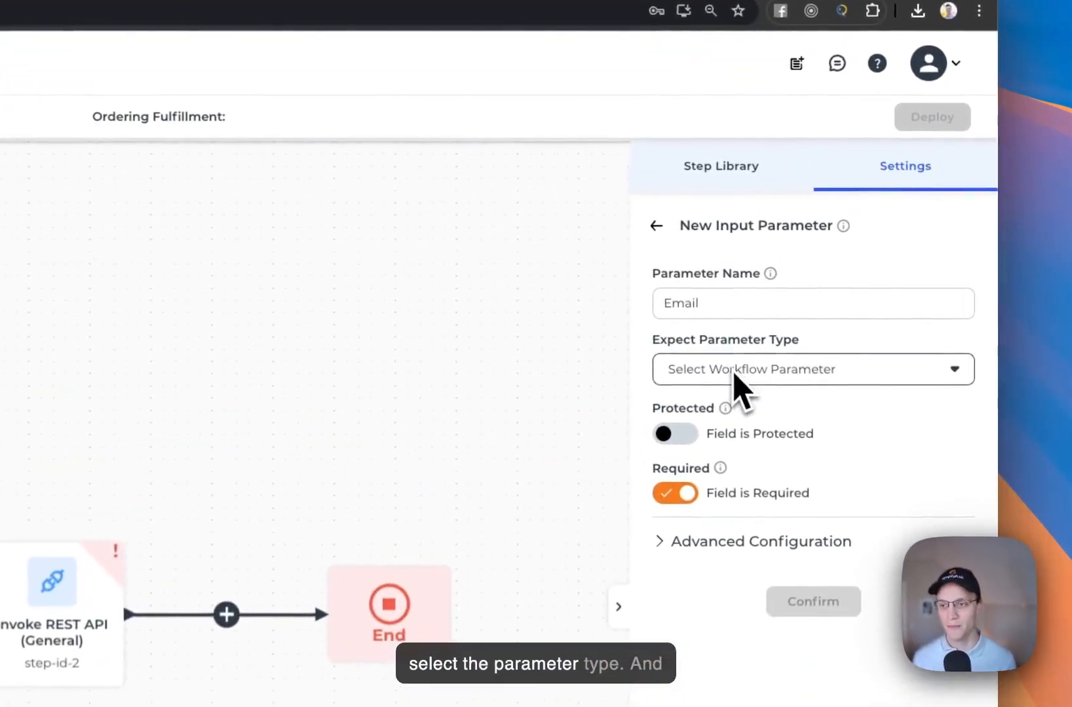
pyautogui.click(864, 283)
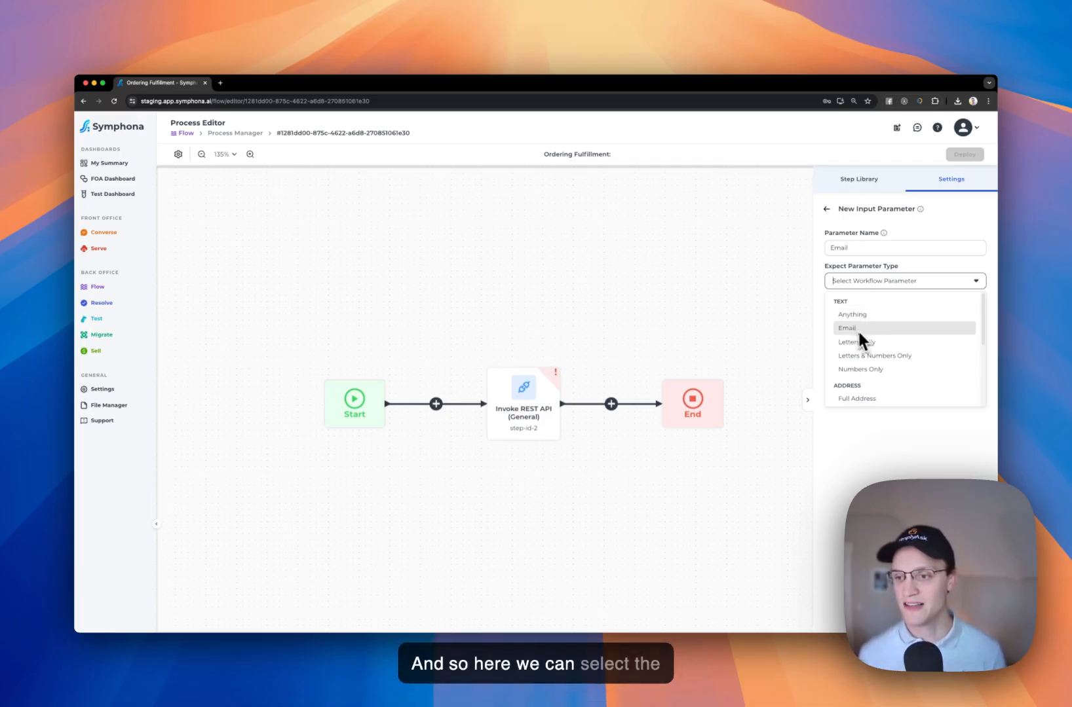
pyautogui.scroll(-3, 852, 327)
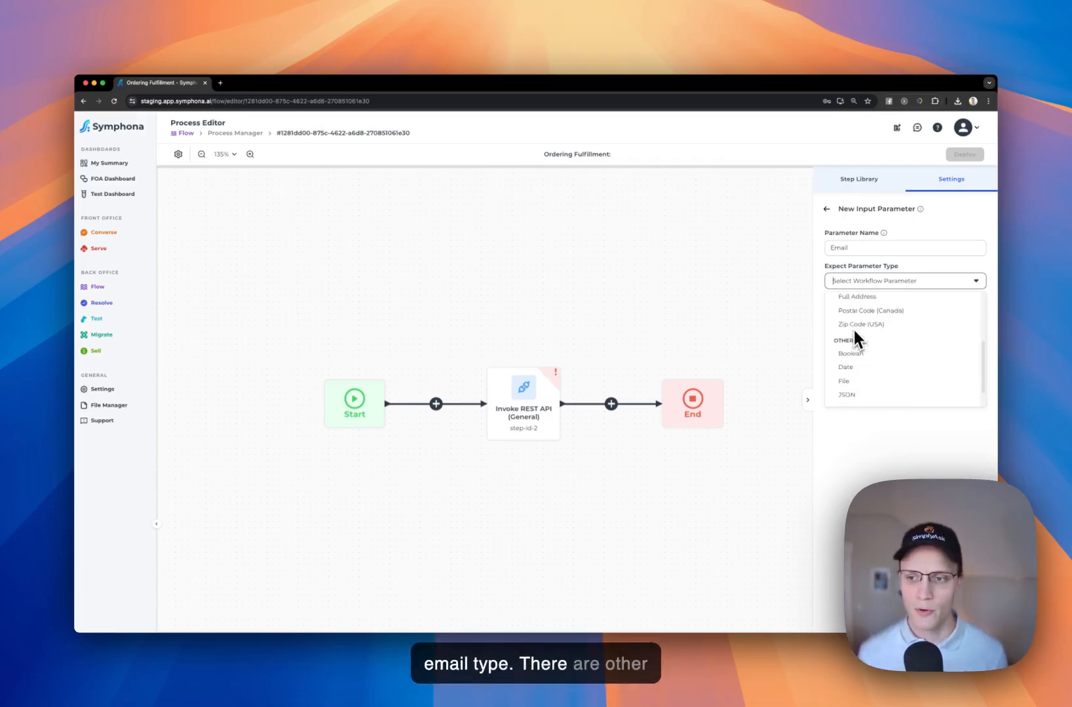
pyautogui.scroll(3, 852, 327)
pyautogui.scroll(-2, 852, 330)
pyautogui.scroll(-3, 858, 366)
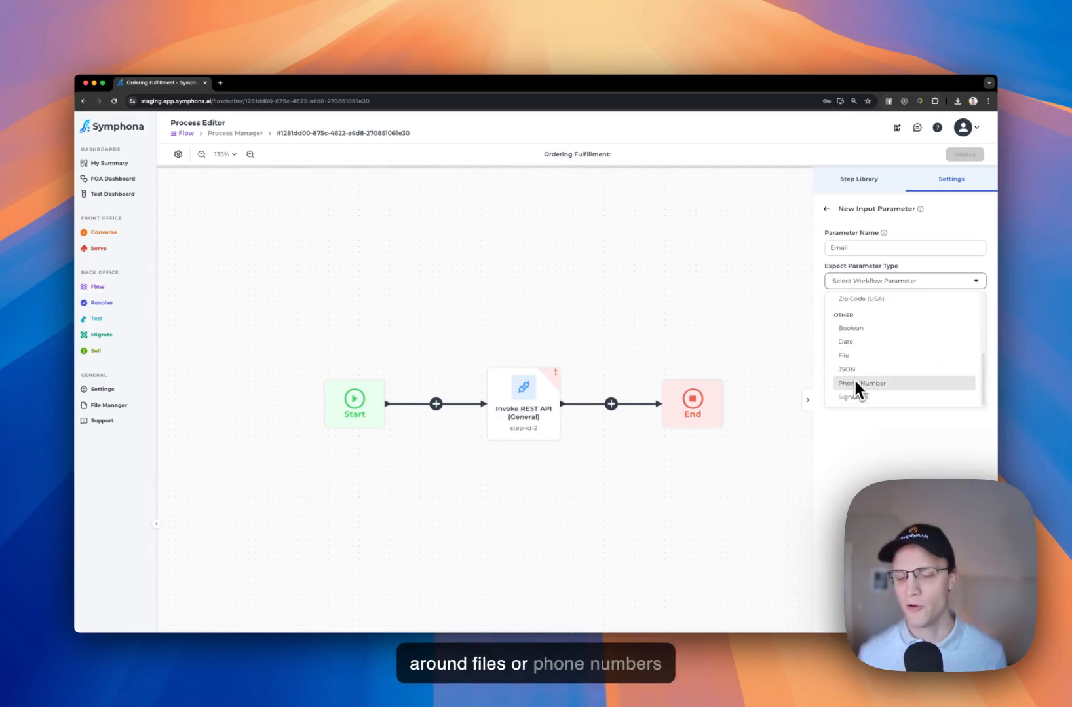
pyautogui.scroll(3, 857, 378)
pyautogui.scroll(3, 856, 379)
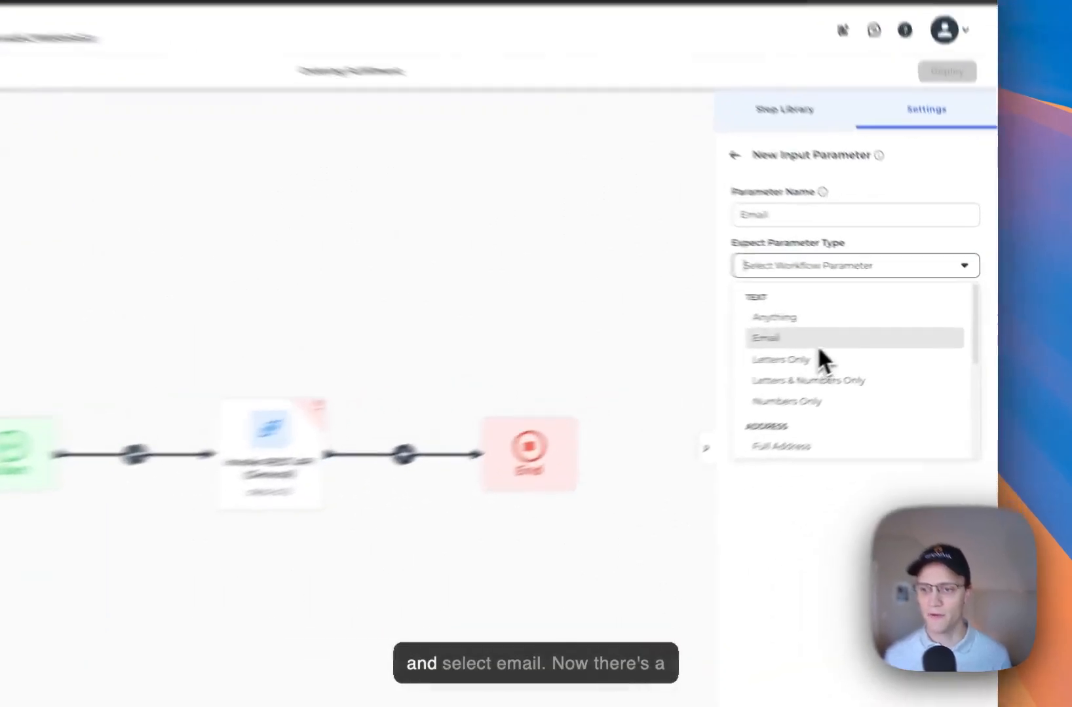
pyautogui.click(847, 328)
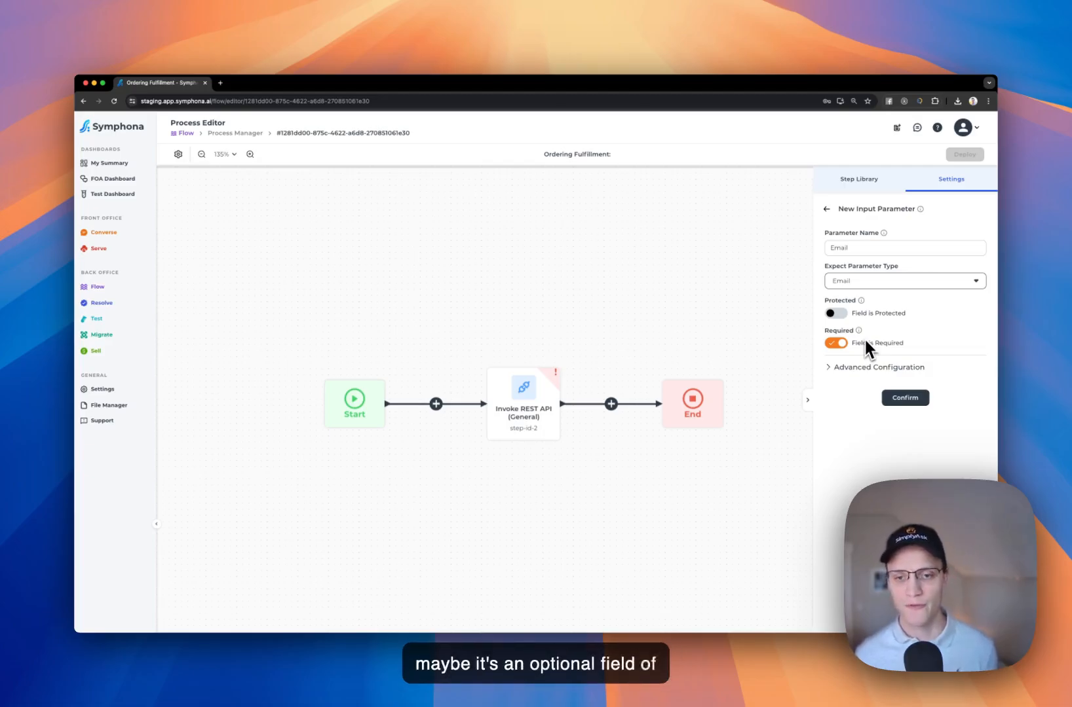
pyautogui.click(875, 369)
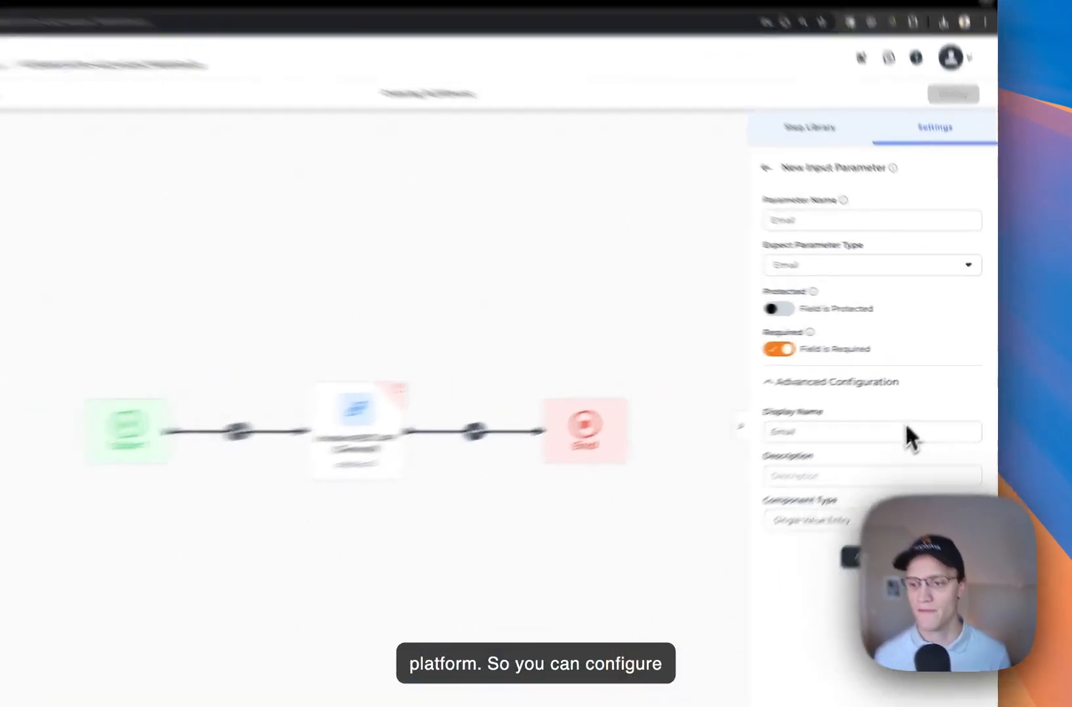
# Keep display name Email with Single Value Entry component, then confirm the Email parameter
pyautogui.click(928, 406)
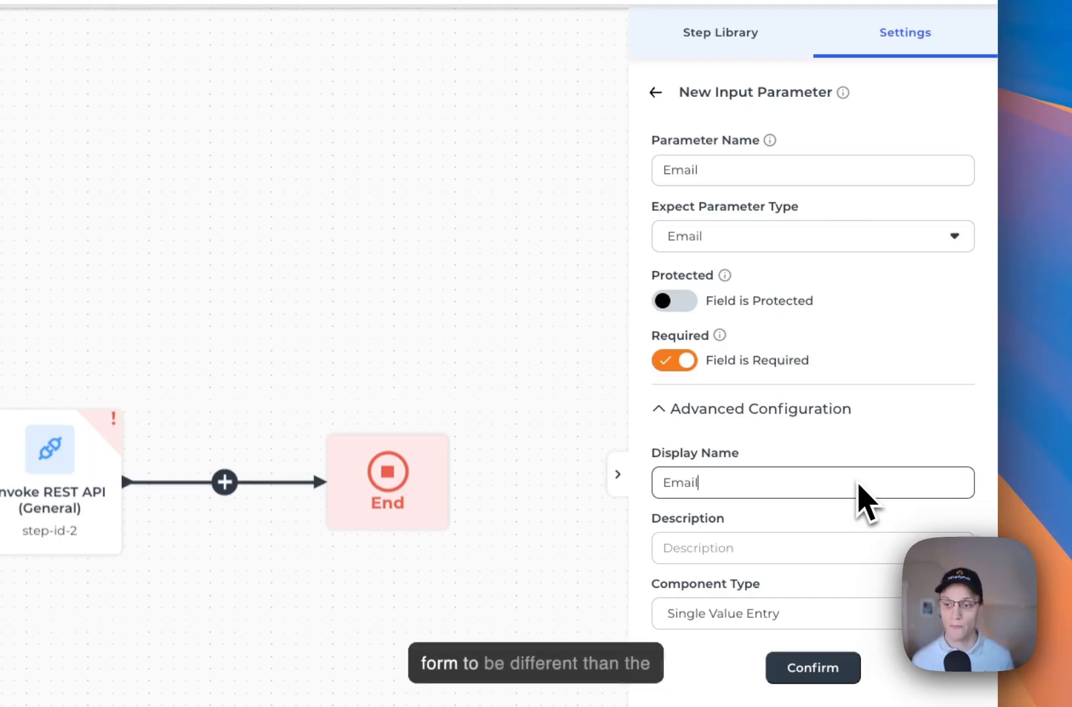
pyautogui.click(742, 177)
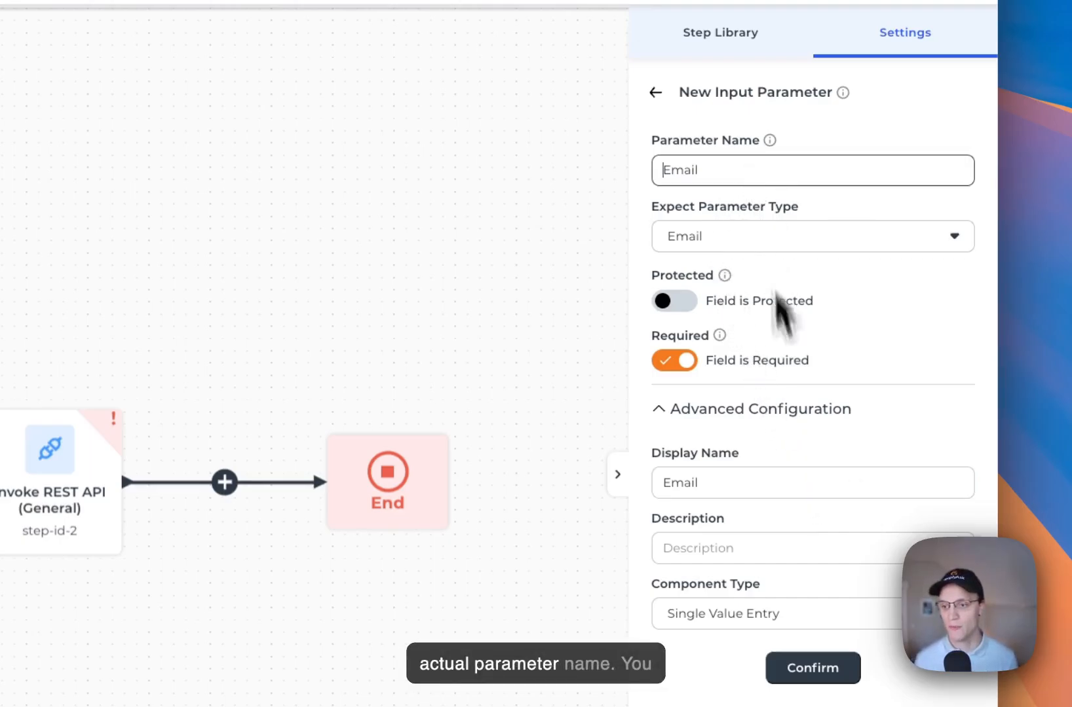
pyautogui.click(780, 493)
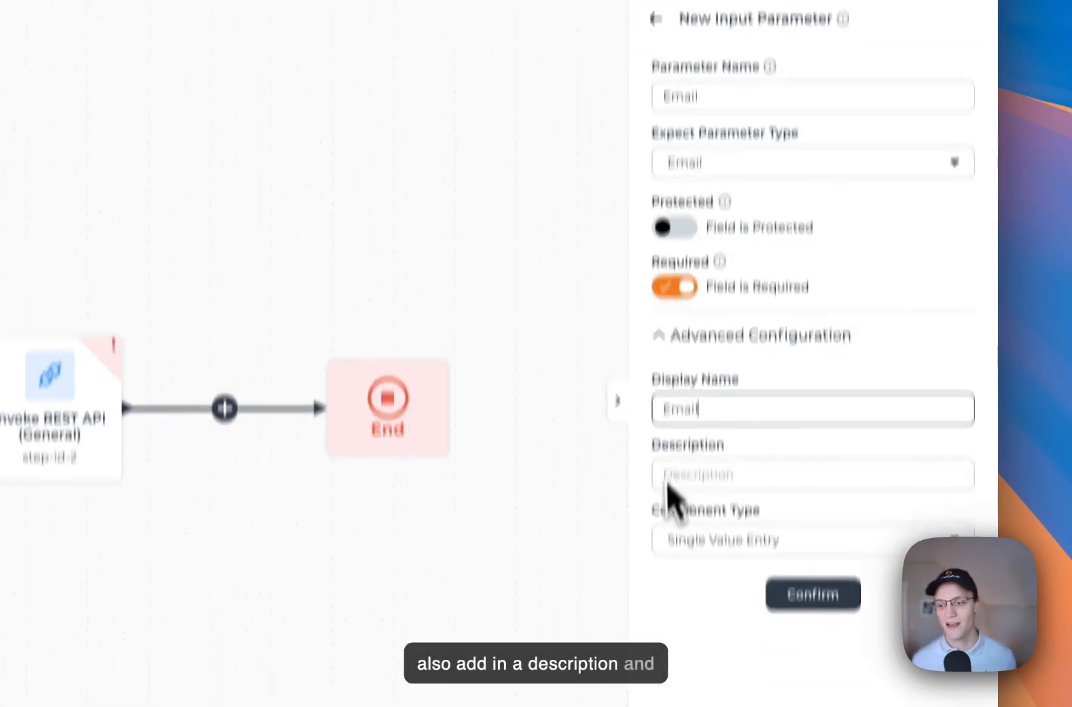
pyautogui.click(702, 622)
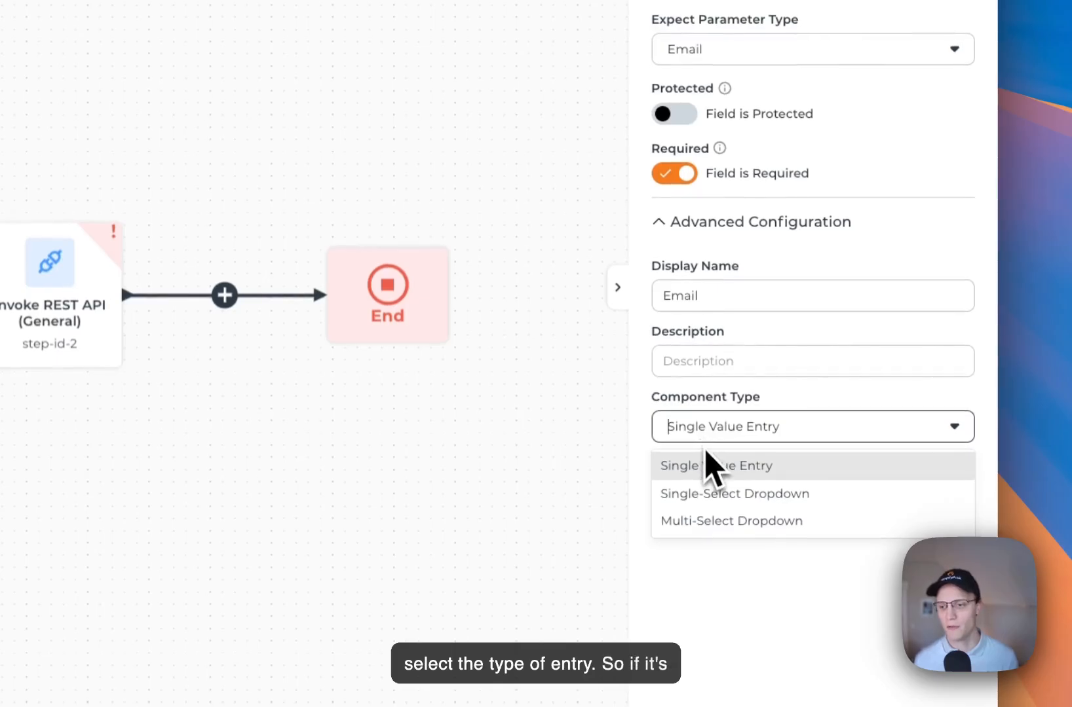
pyautogui.click(741, 466)
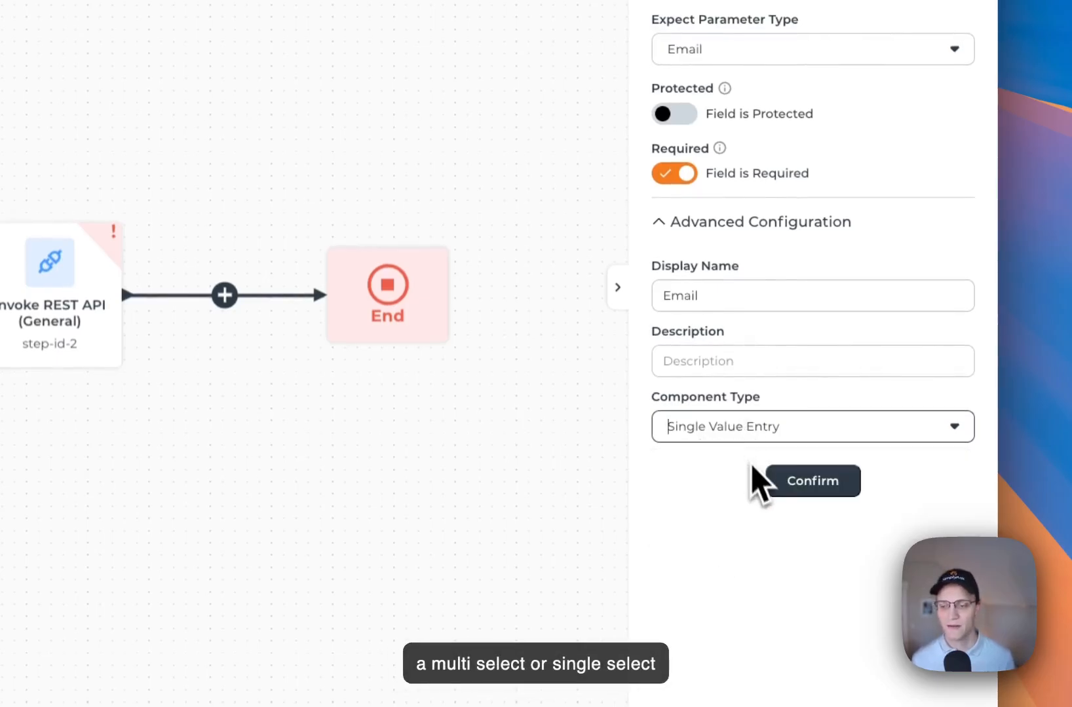
pyautogui.click(731, 226)
pyautogui.scroll(3, 738, 216)
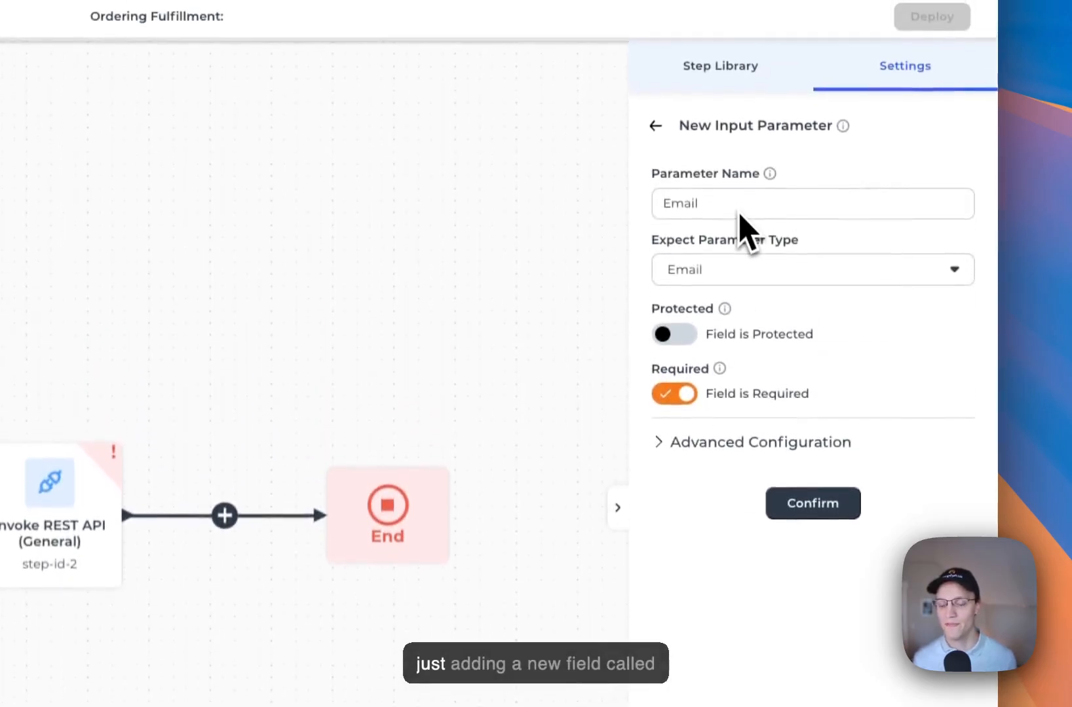
pyautogui.click(789, 509)
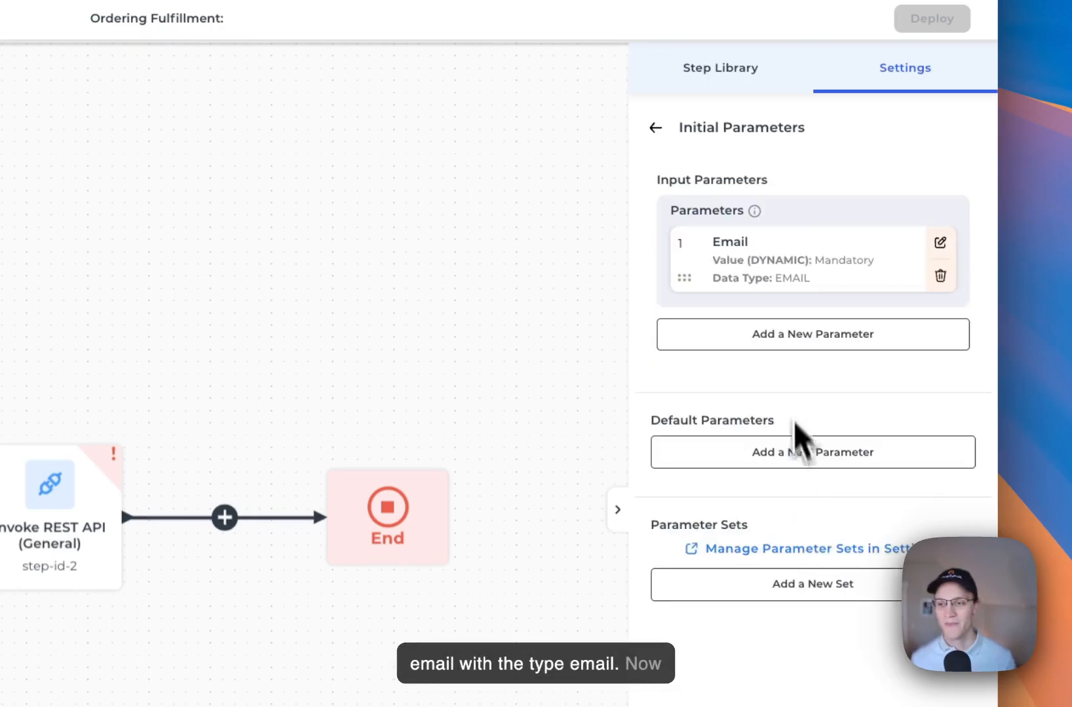
# Add input parameter OrderItem of type Anything and drag it above Email
pyautogui.click(792, 337)
pyautogui.click(734, 204)
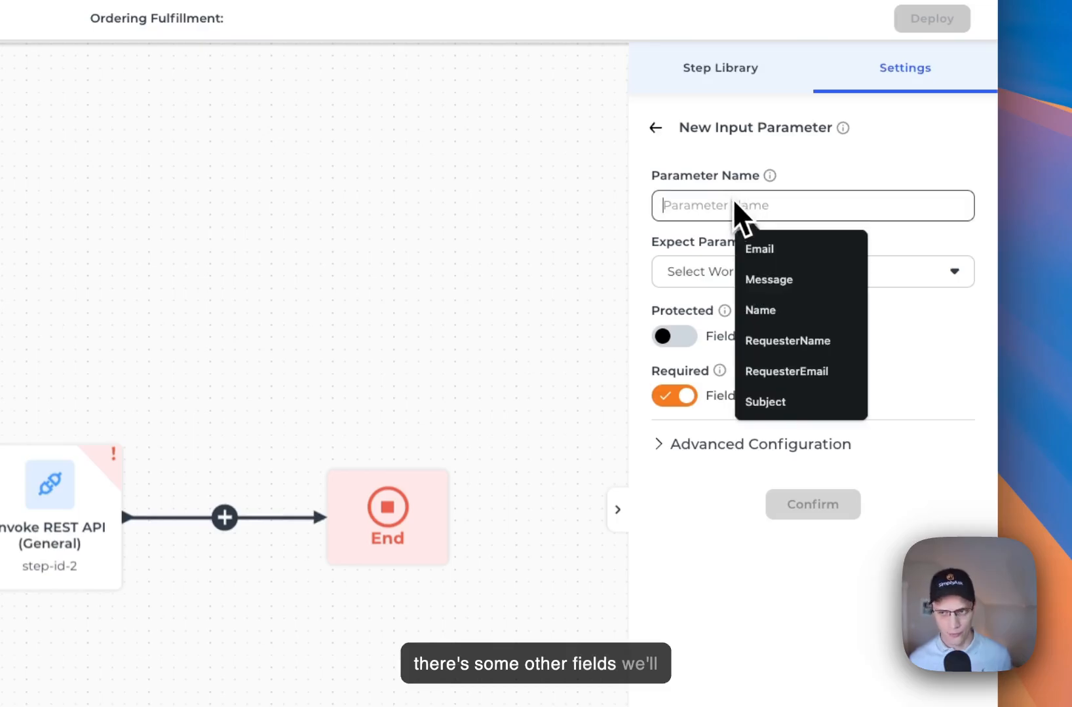
pyautogui.write('OrderIte')
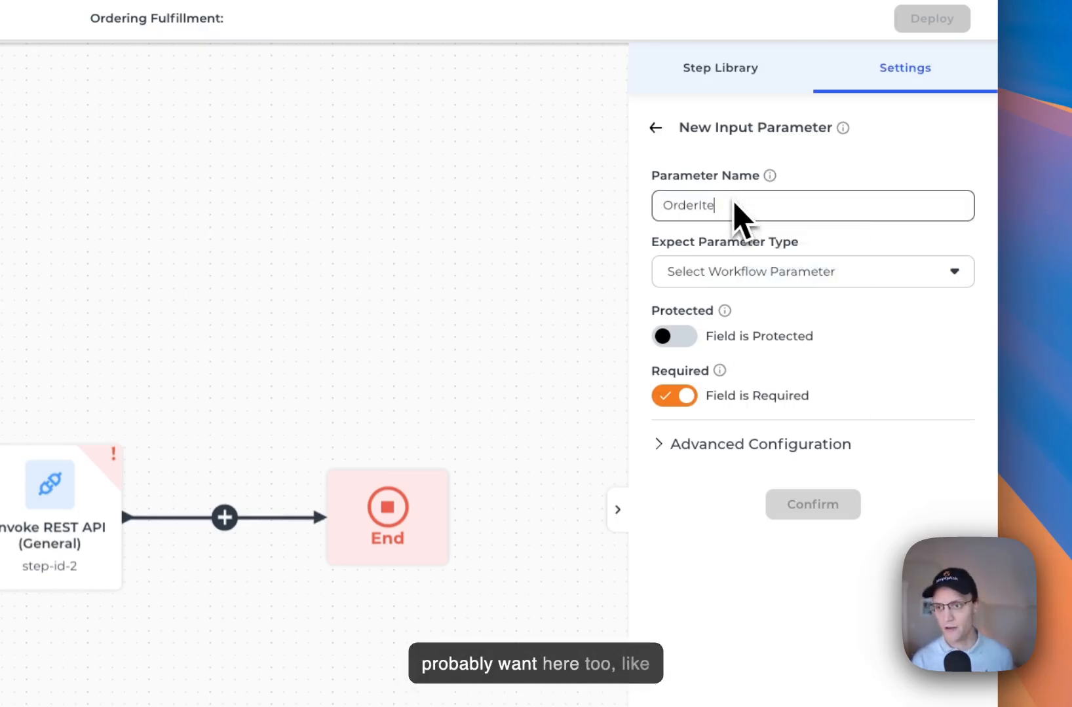
pyautogui.write('m')
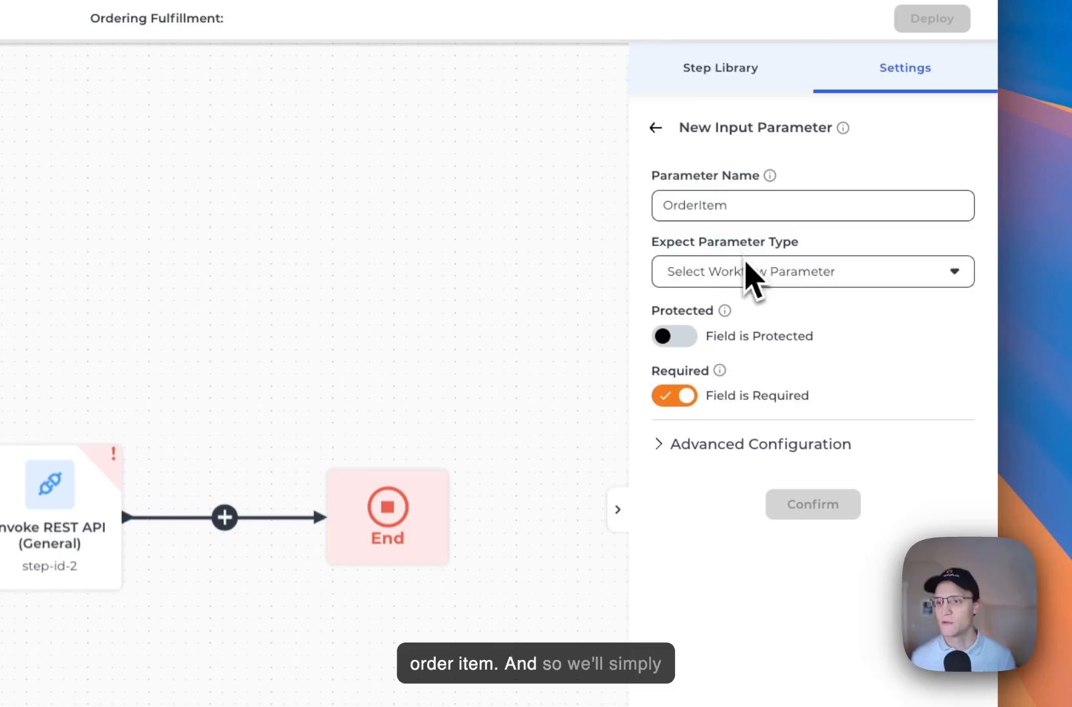
pyautogui.click(755, 275)
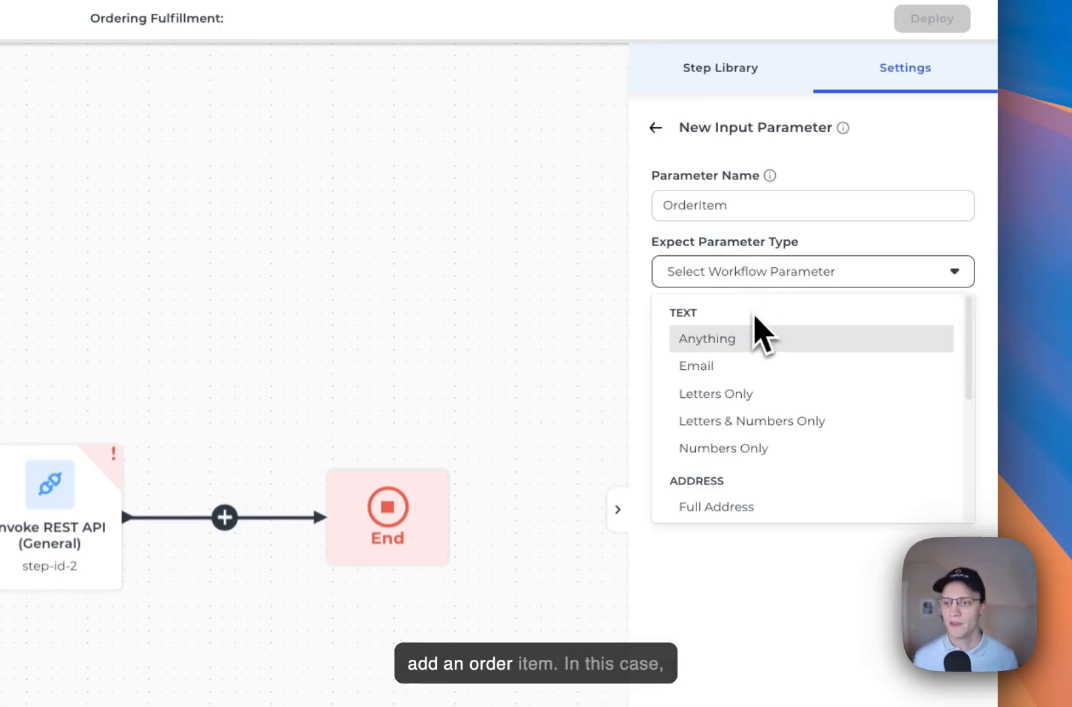
pyautogui.click(746, 347)
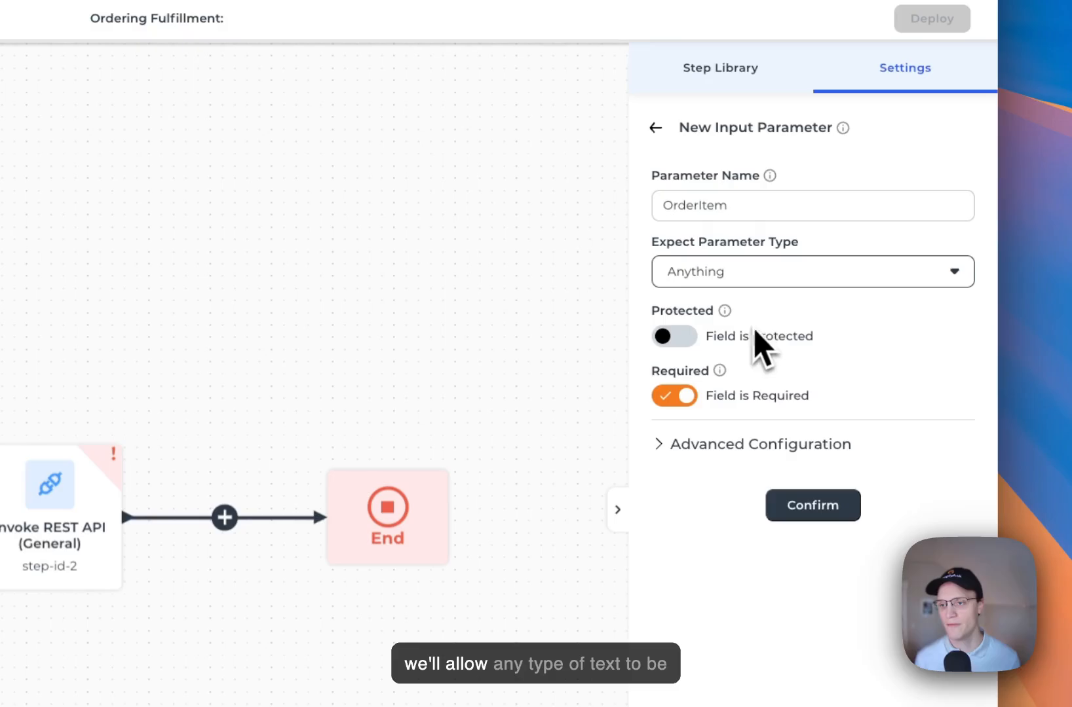
pyautogui.click(783, 510)
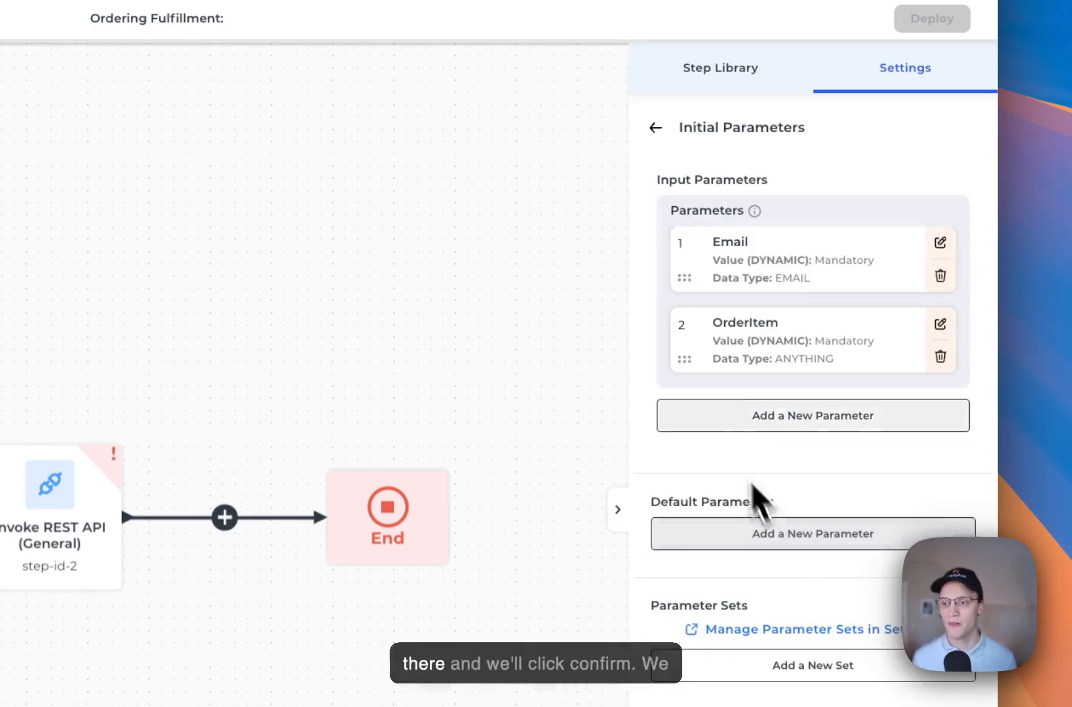
pyautogui.moveTo(698, 364); pyautogui.dragTo(693, 274)
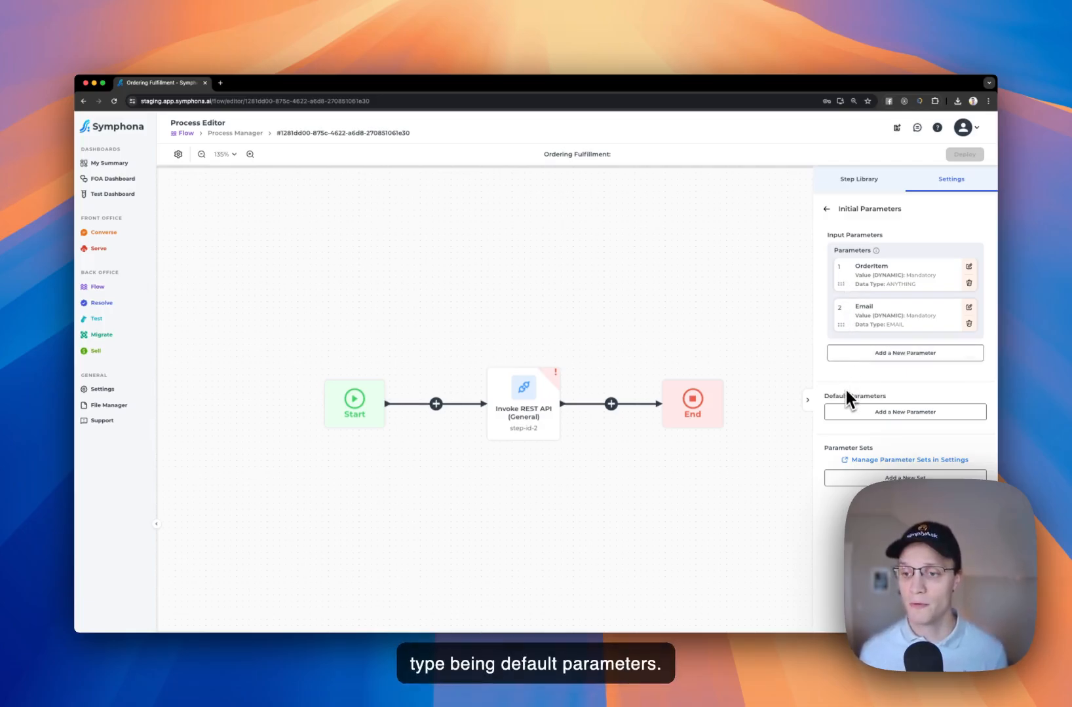
pyautogui.click(850, 411)
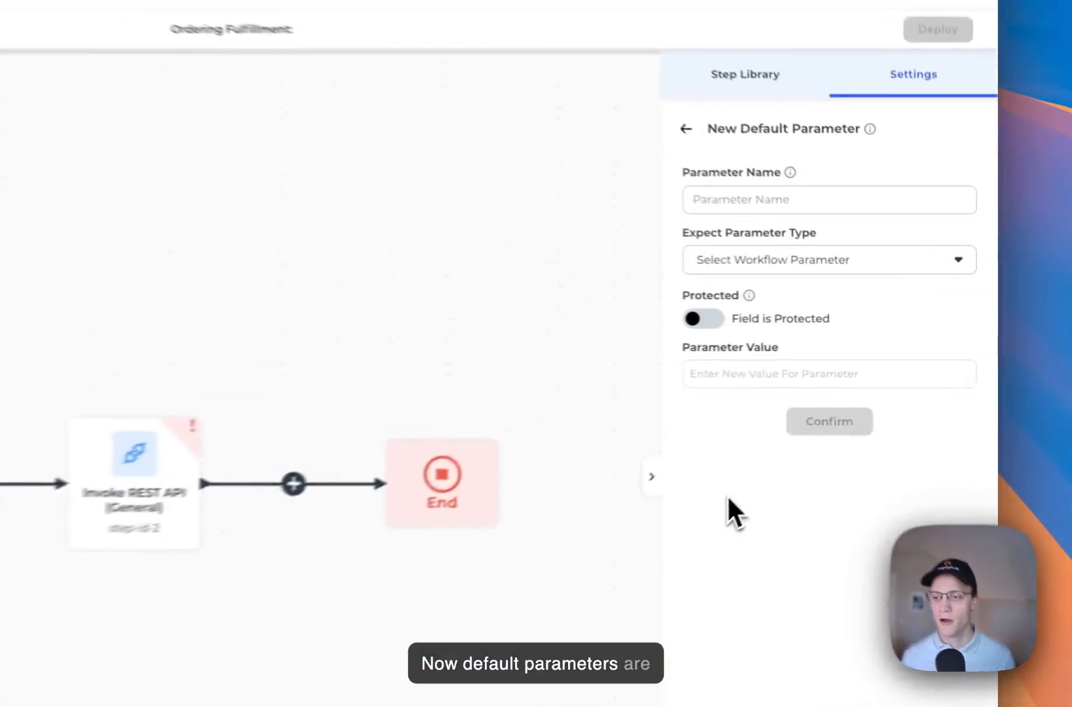
# Add protected default parameter APIToken of type Anything holding the API token value
pyautogui.click(742, 209)
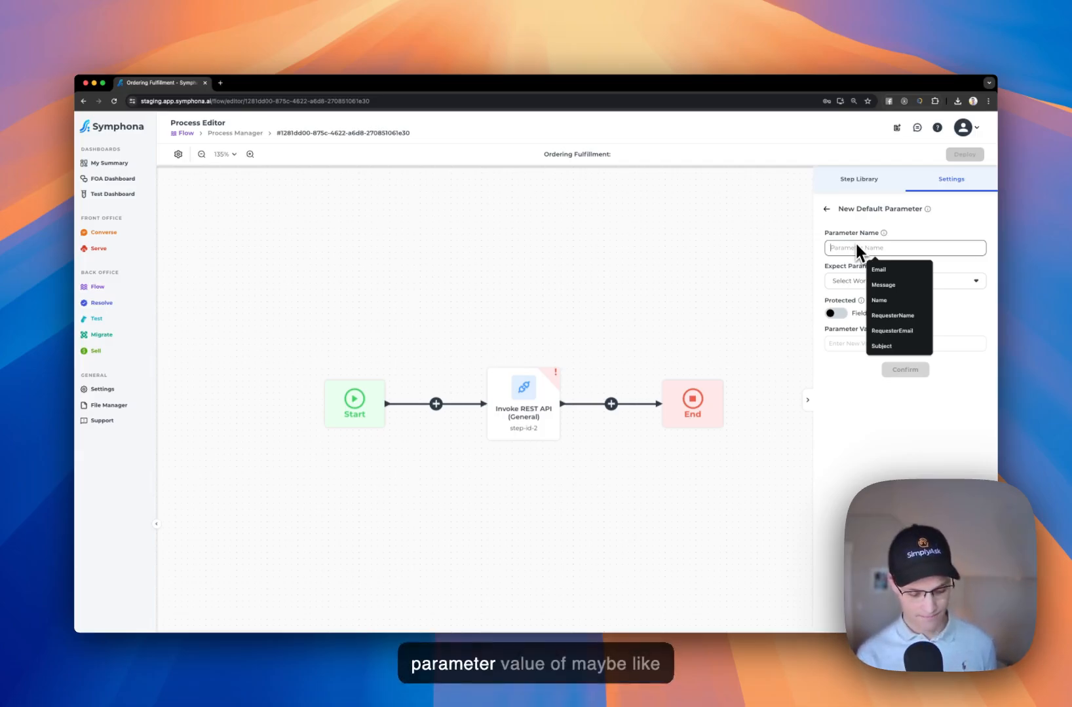
pyautogui.write('API')
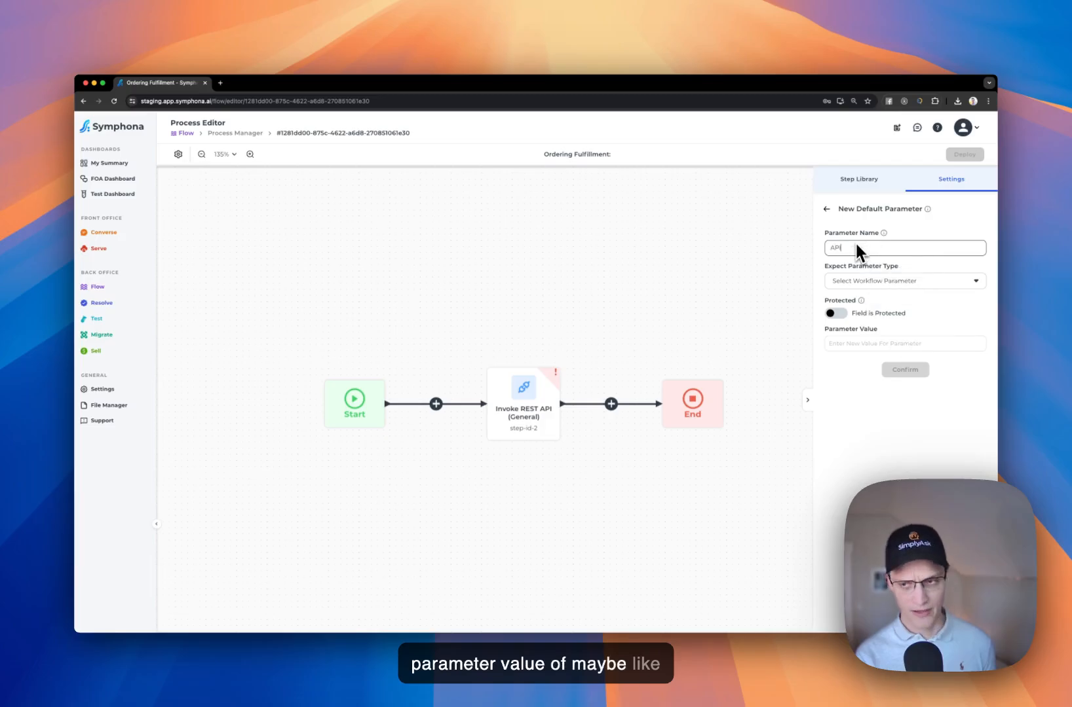
pyautogui.write('Token')
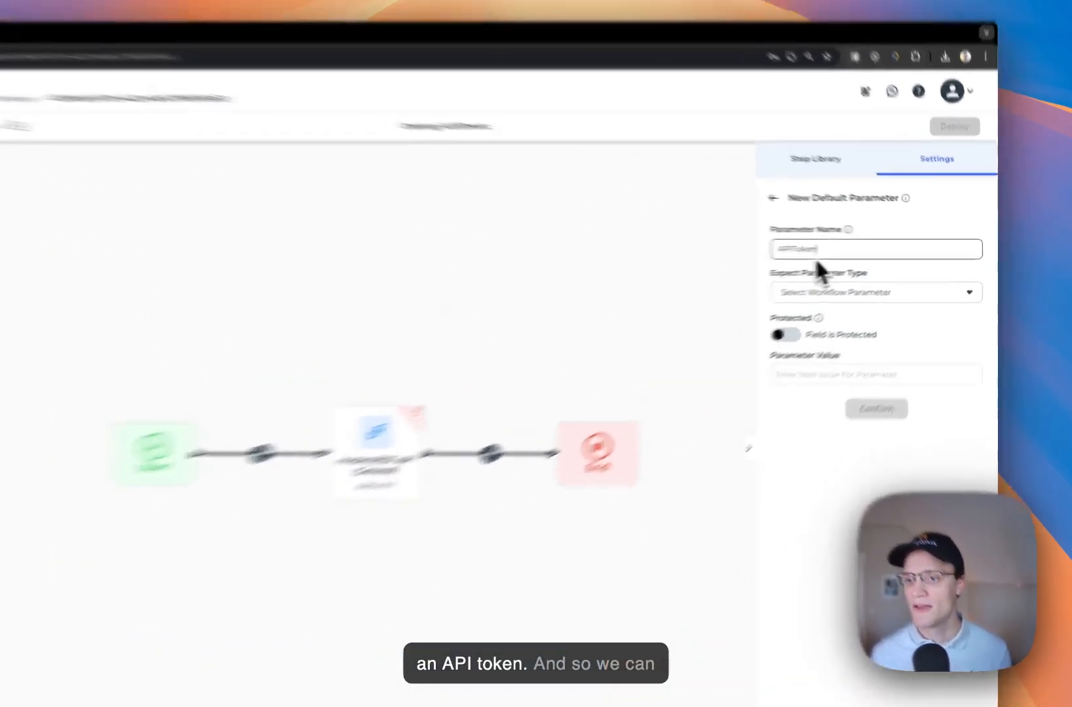
pyautogui.click(863, 280)
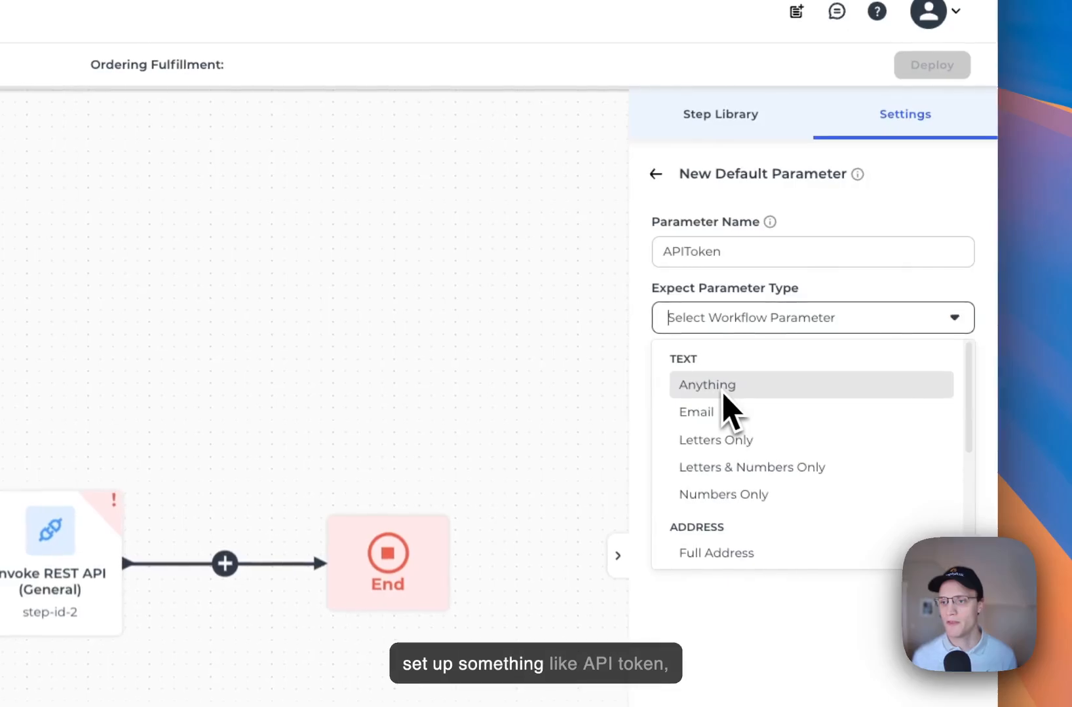
pyautogui.click(720, 390)
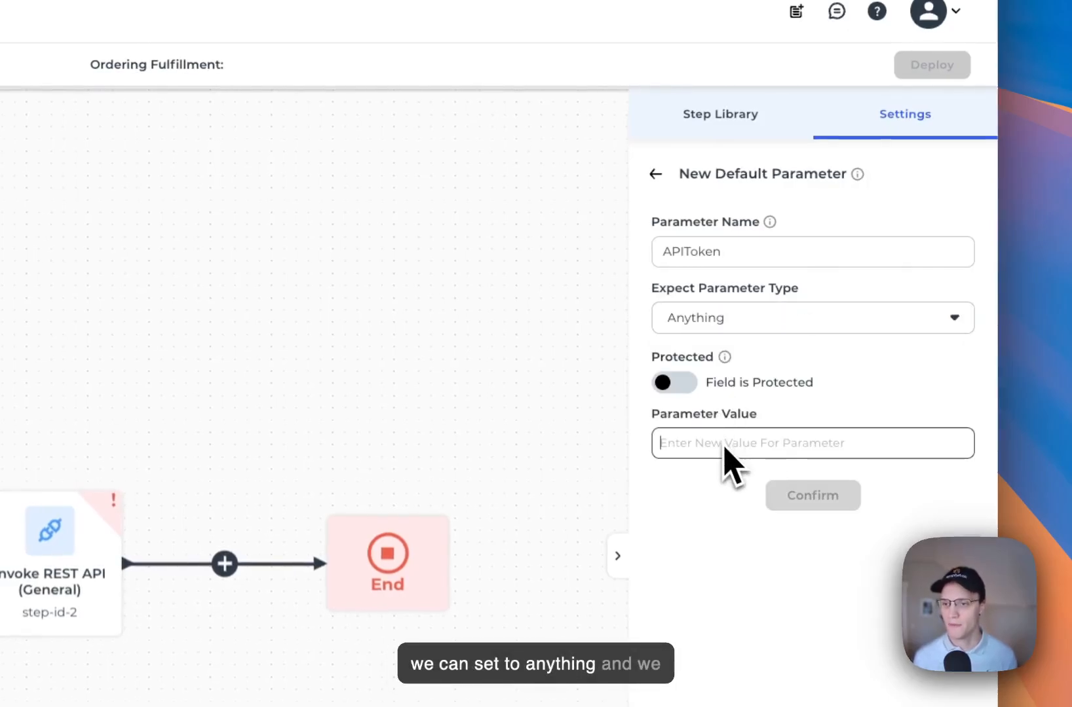
pyautogui.write('123123123')
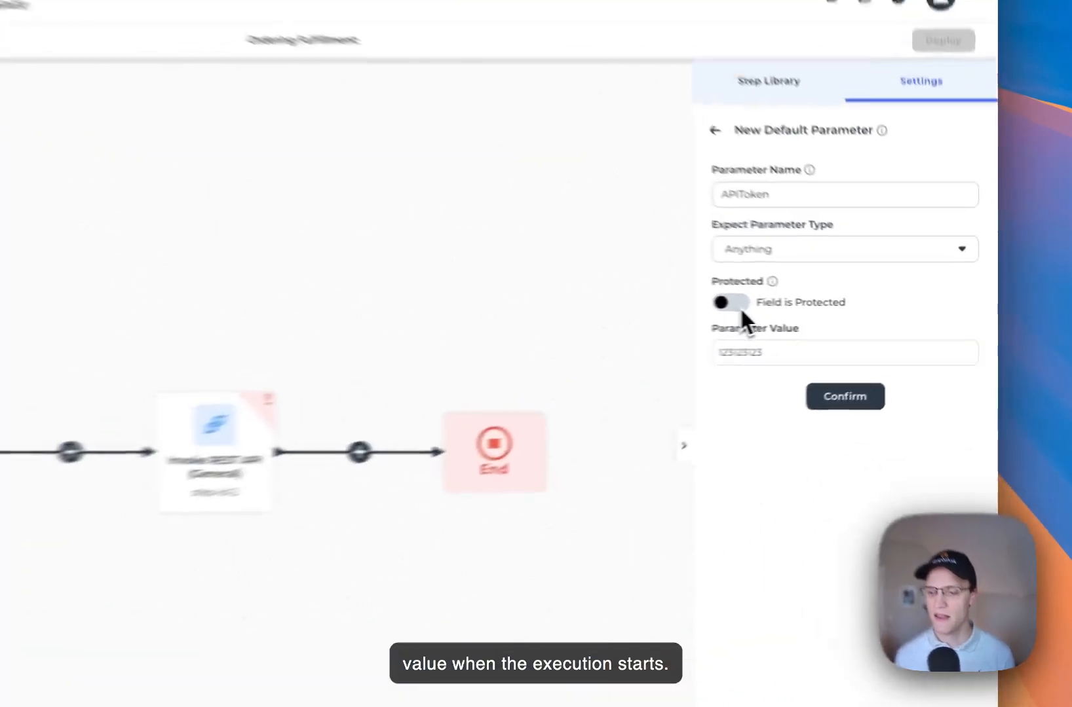
pyautogui.click(841, 316)
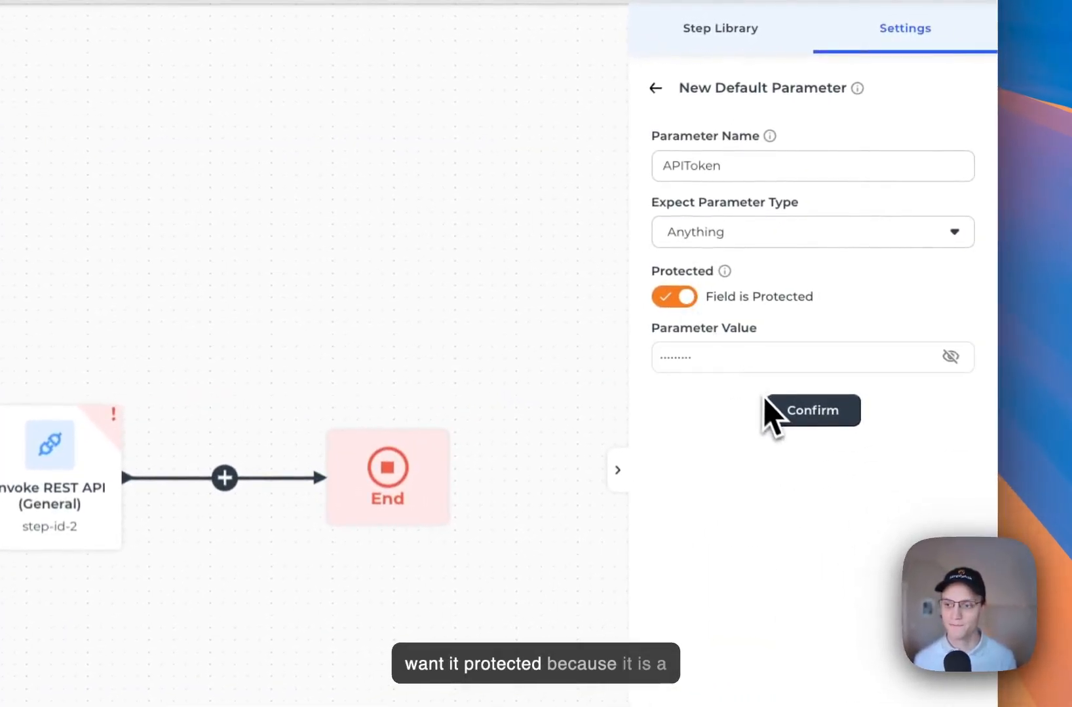
pyautogui.click(776, 409)
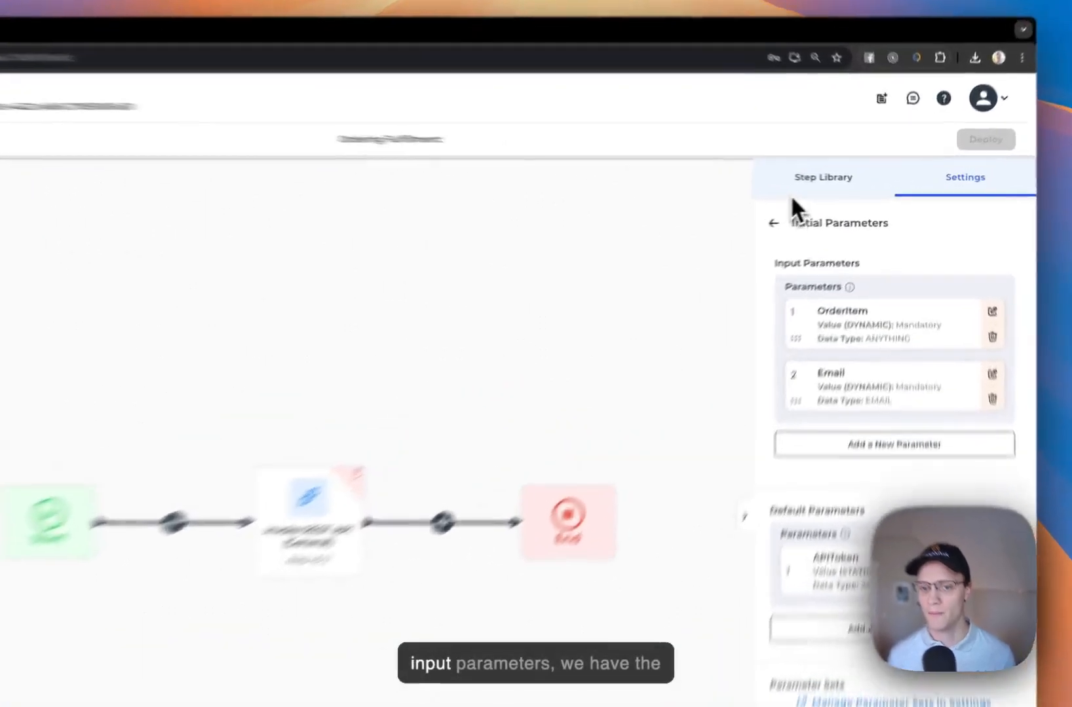
# Switch the right-hand panel back to the Step Library
pyautogui.click(855, 182)
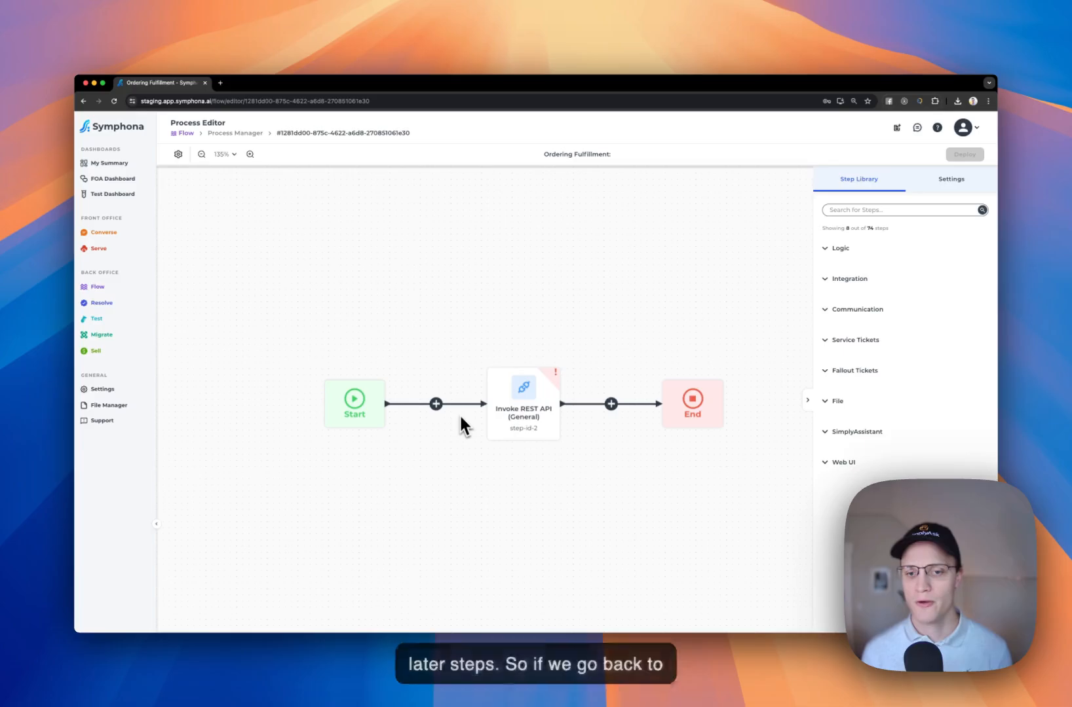
pyautogui.click(495, 422)
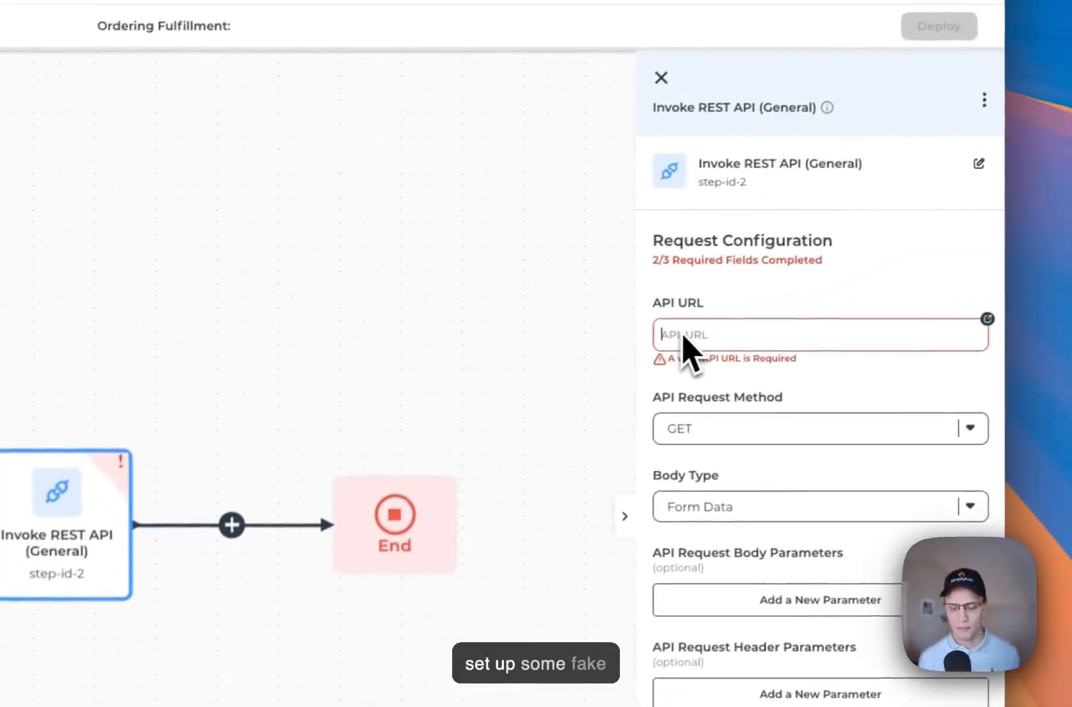
pyautogui.click(677, 338)
pyautogui.write('Https')
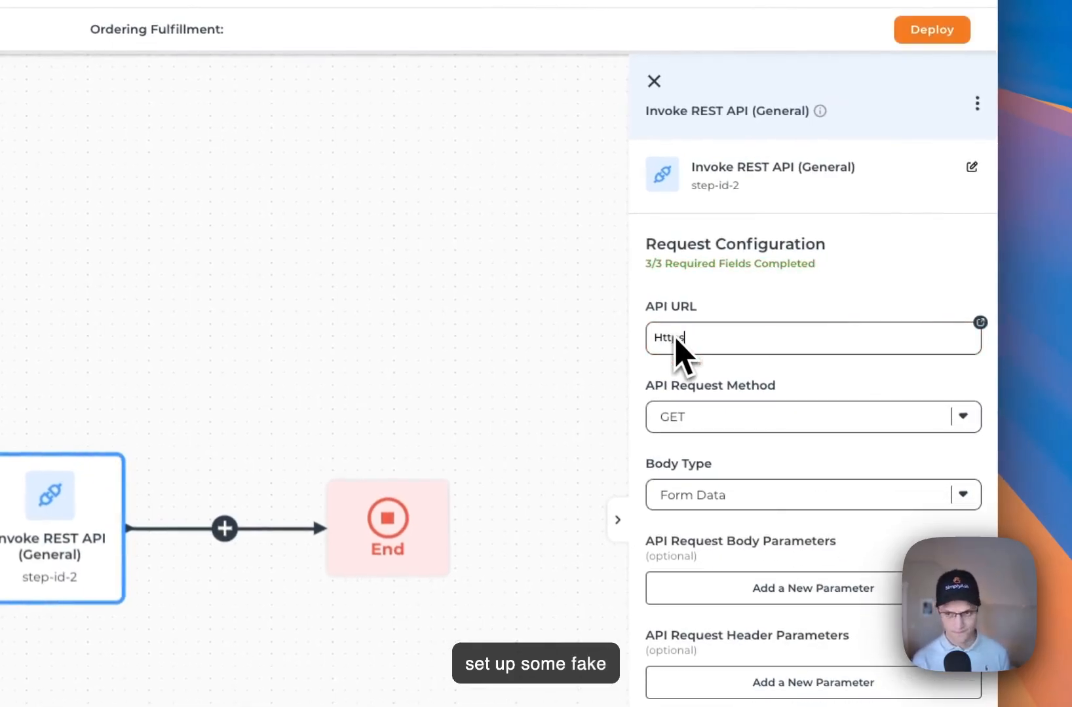
pyautogui.write('://')
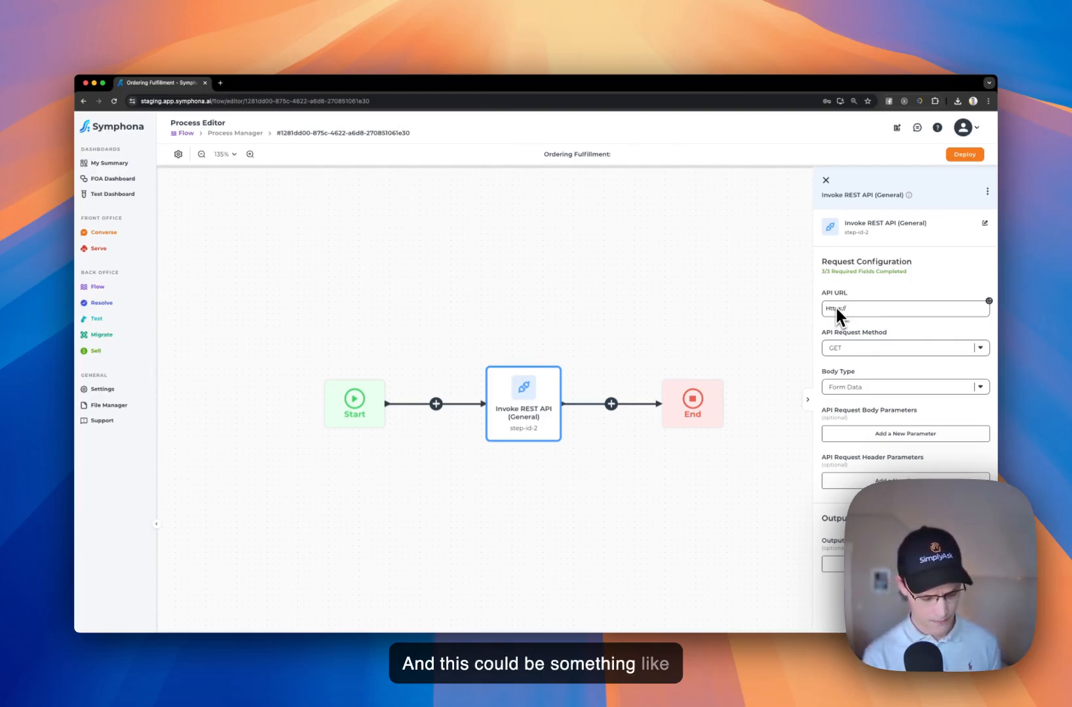
pyautogui.write('mycrm.com/api')
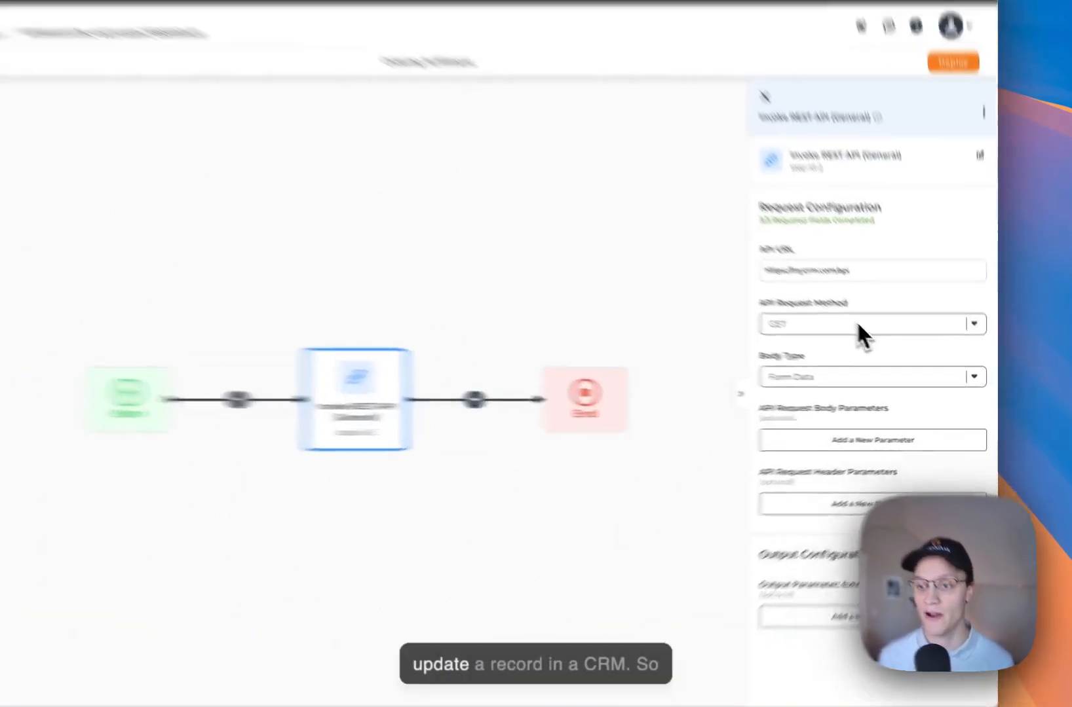
# Switch the request method to POST and start a new API Request Body parameter
pyautogui.click(894, 347)
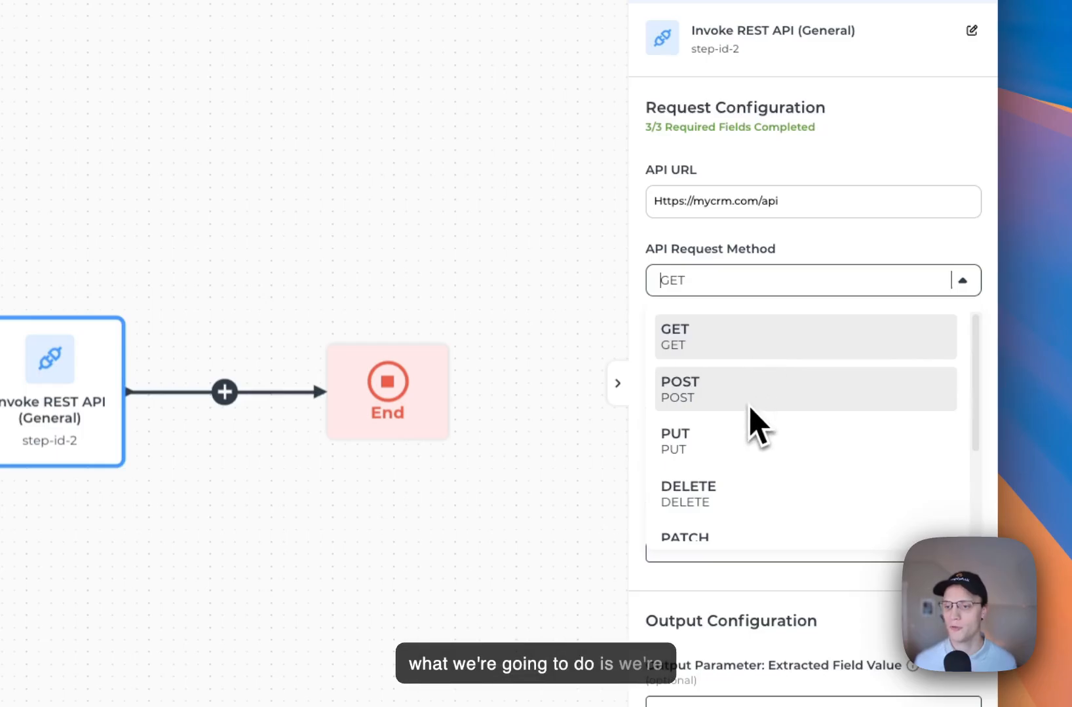
pyautogui.click(749, 406)
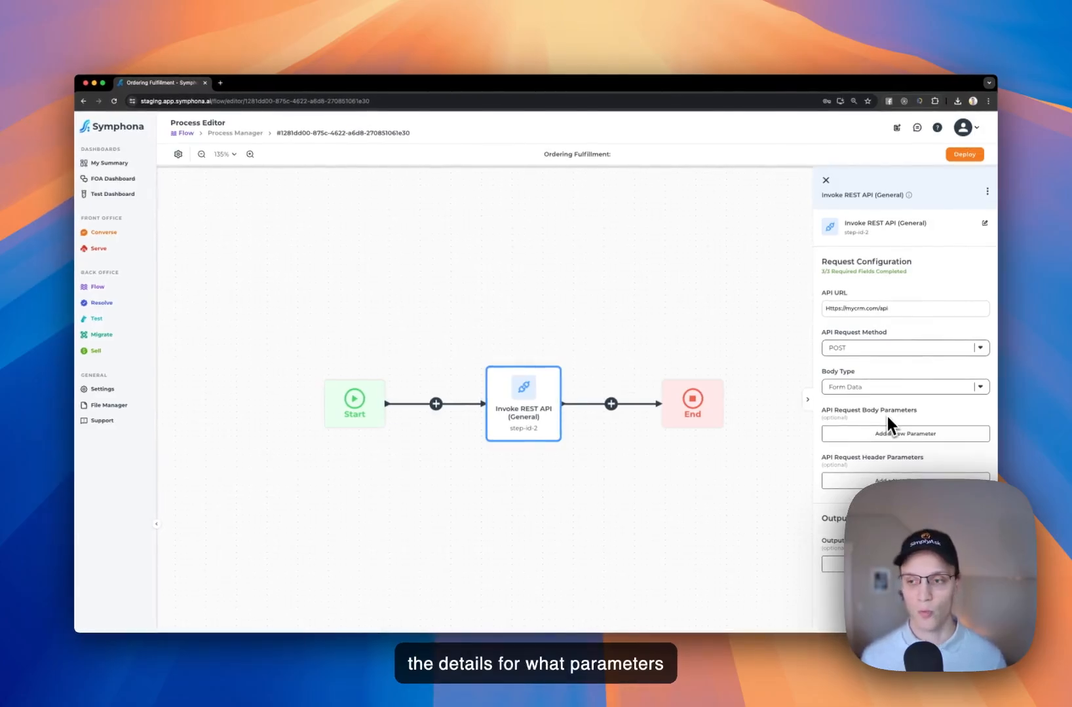
pyautogui.click(888, 429)
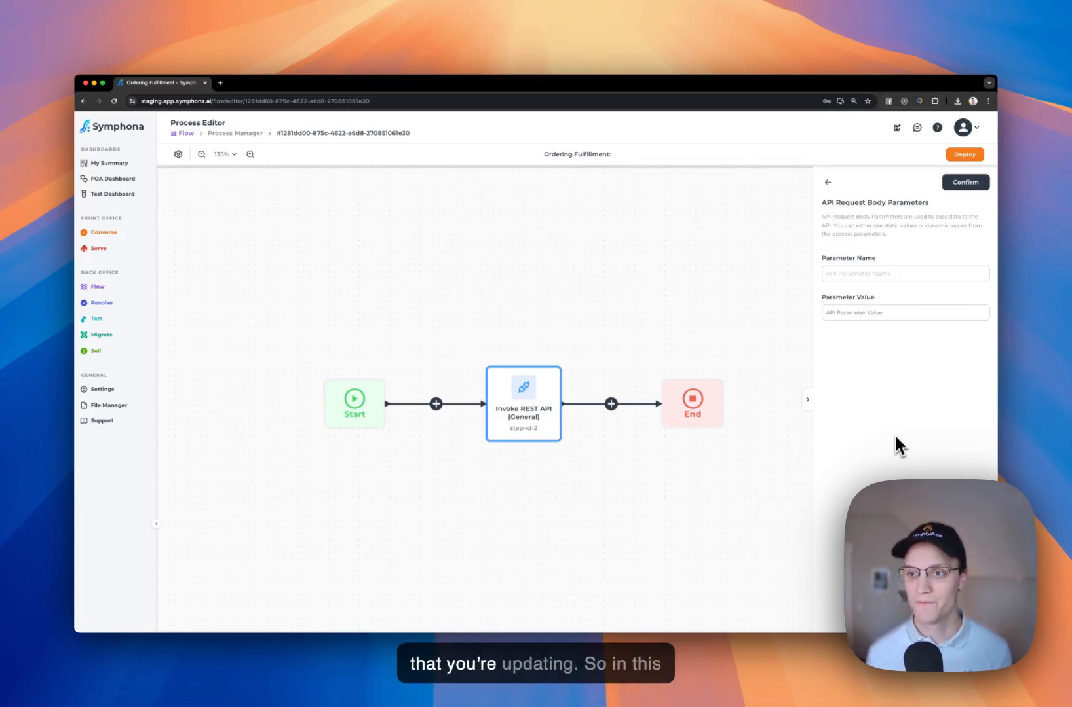
pyautogui.click(837, 274)
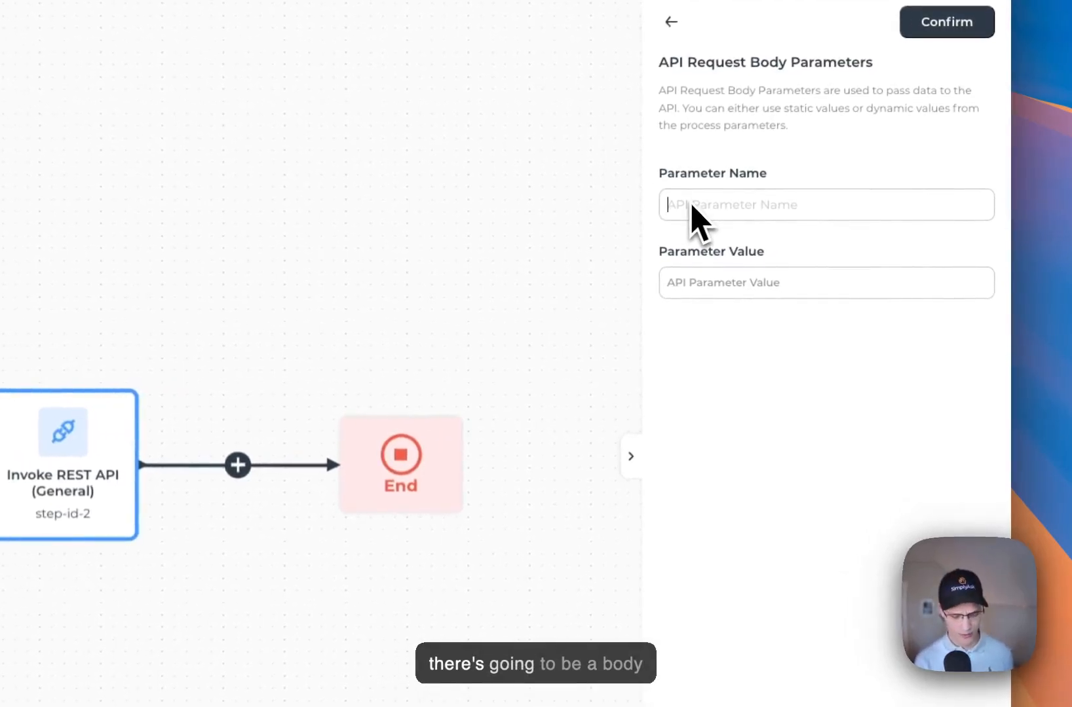
pyautogui.write('Email')
pyautogui.click(724, 281)
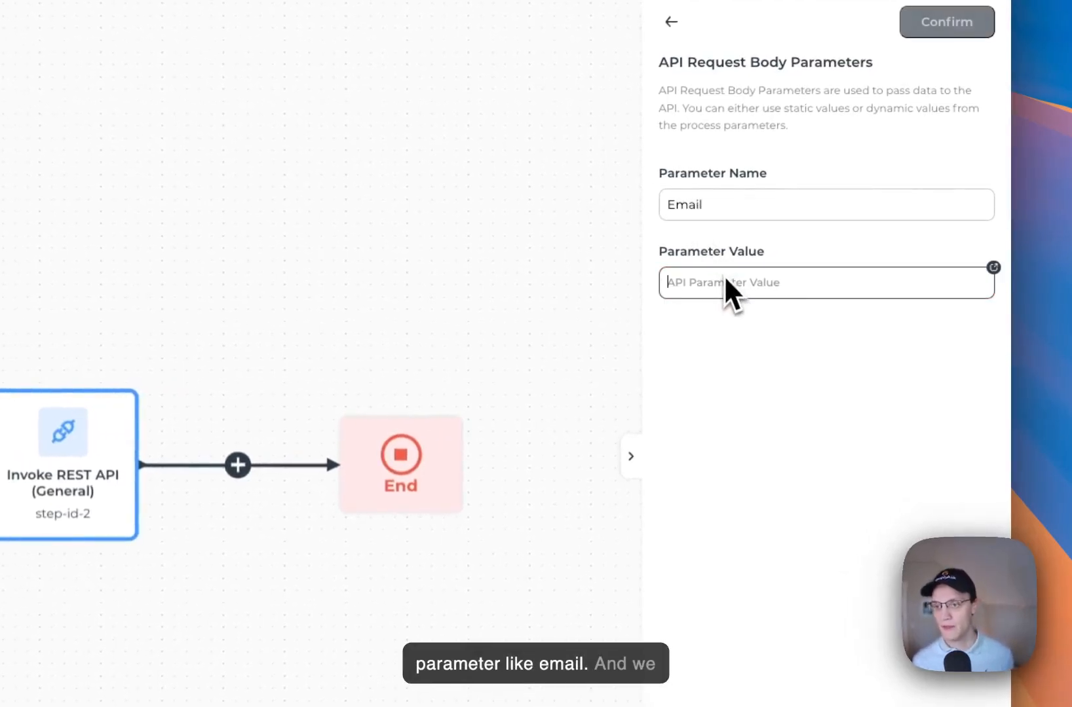
pyautogui.write('@')
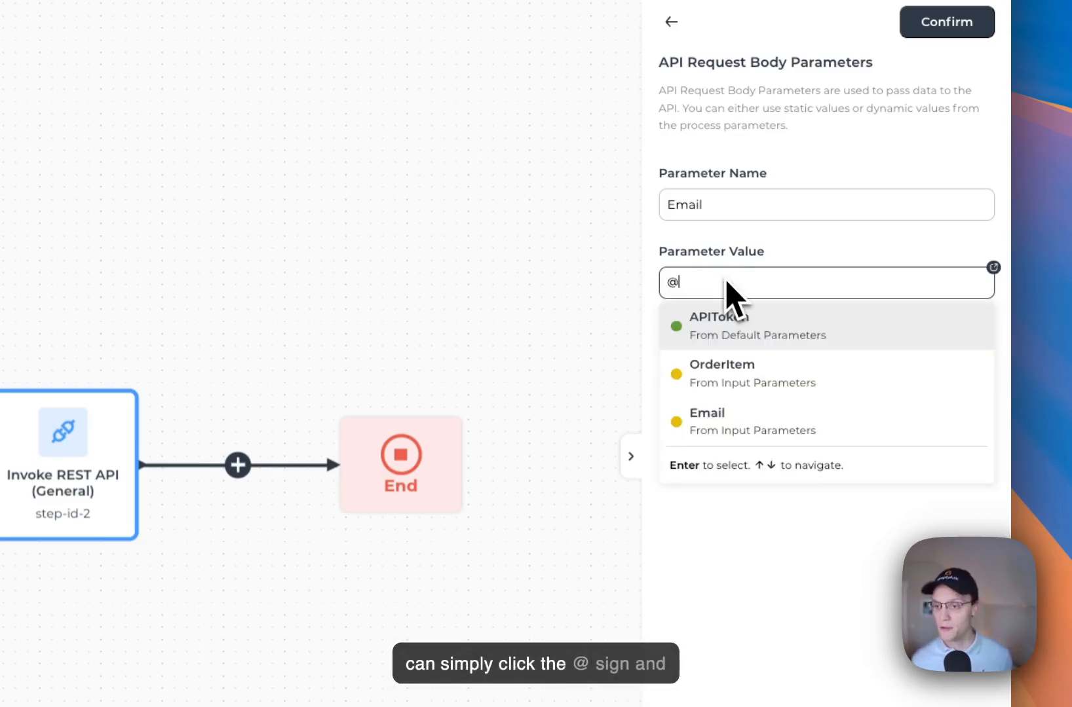
pyautogui.click(741, 422)
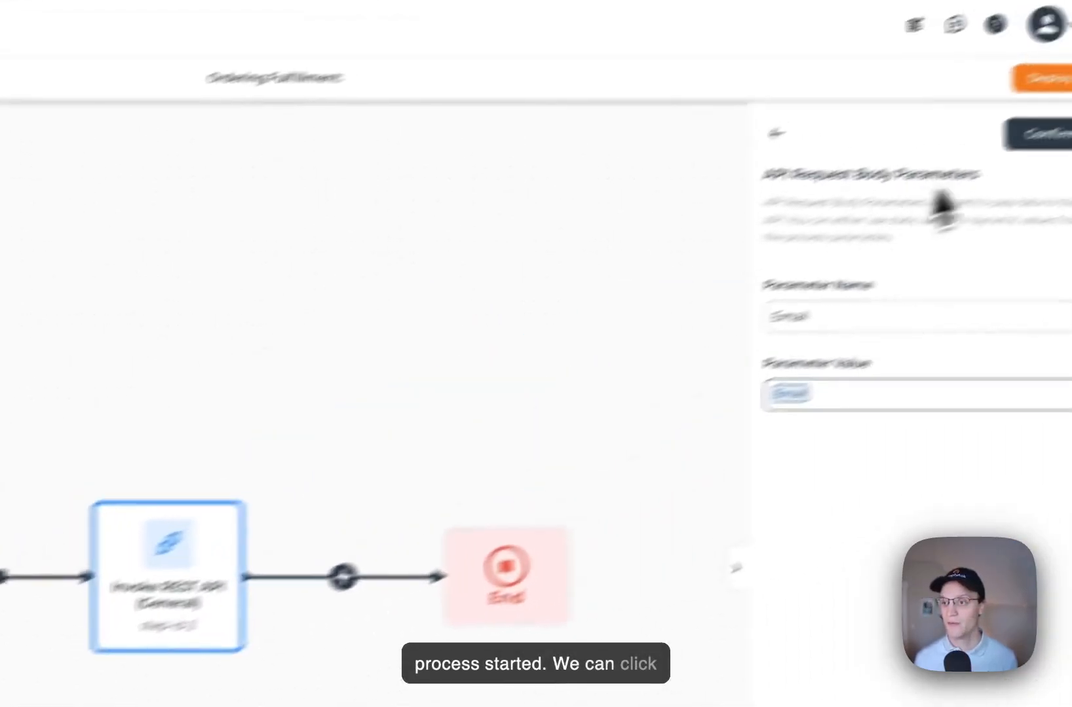
pyautogui.click(1038, 135)
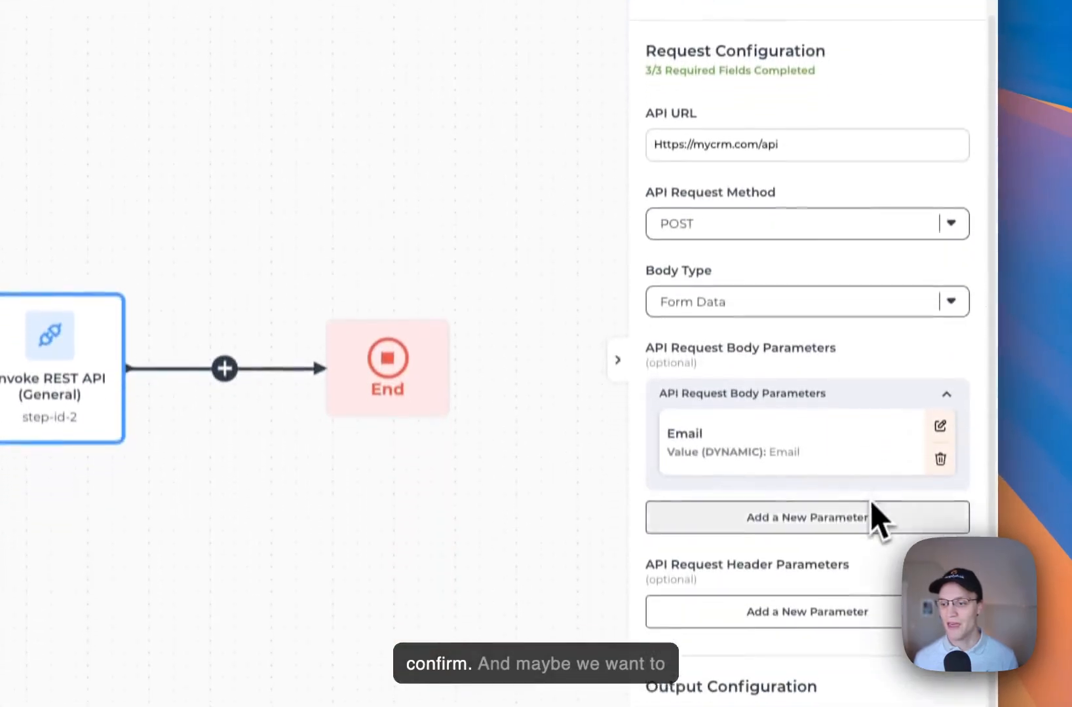
pyautogui.scroll(-1, 845, 524)
pyautogui.click(780, 572)
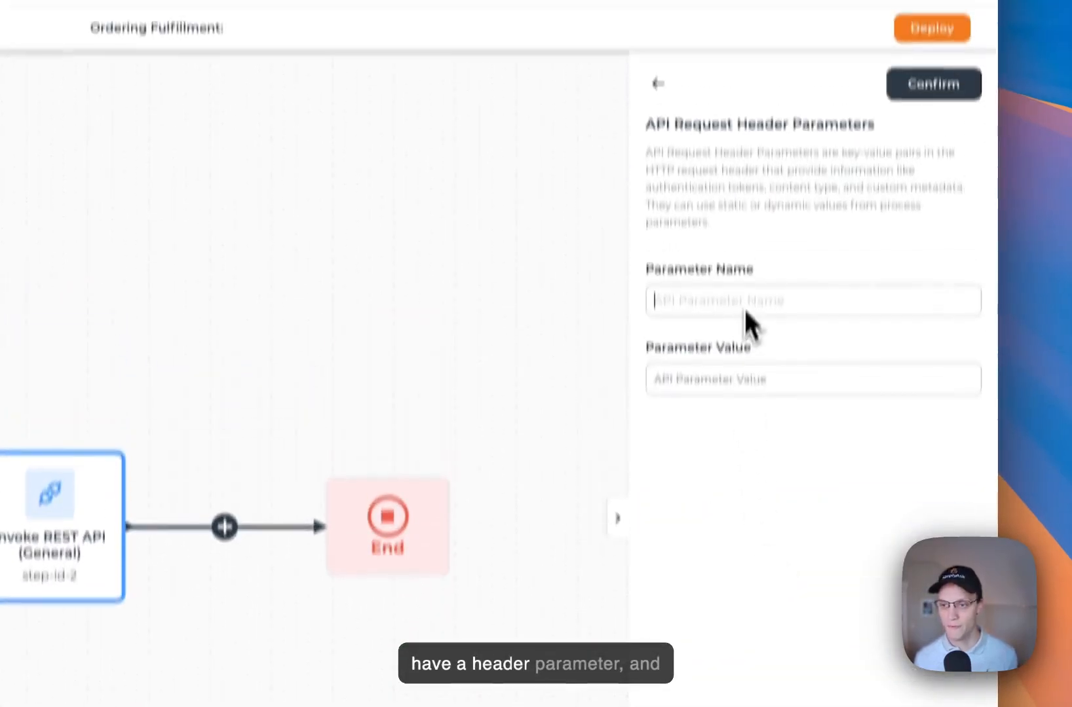
pyautogui.write('Authentic')
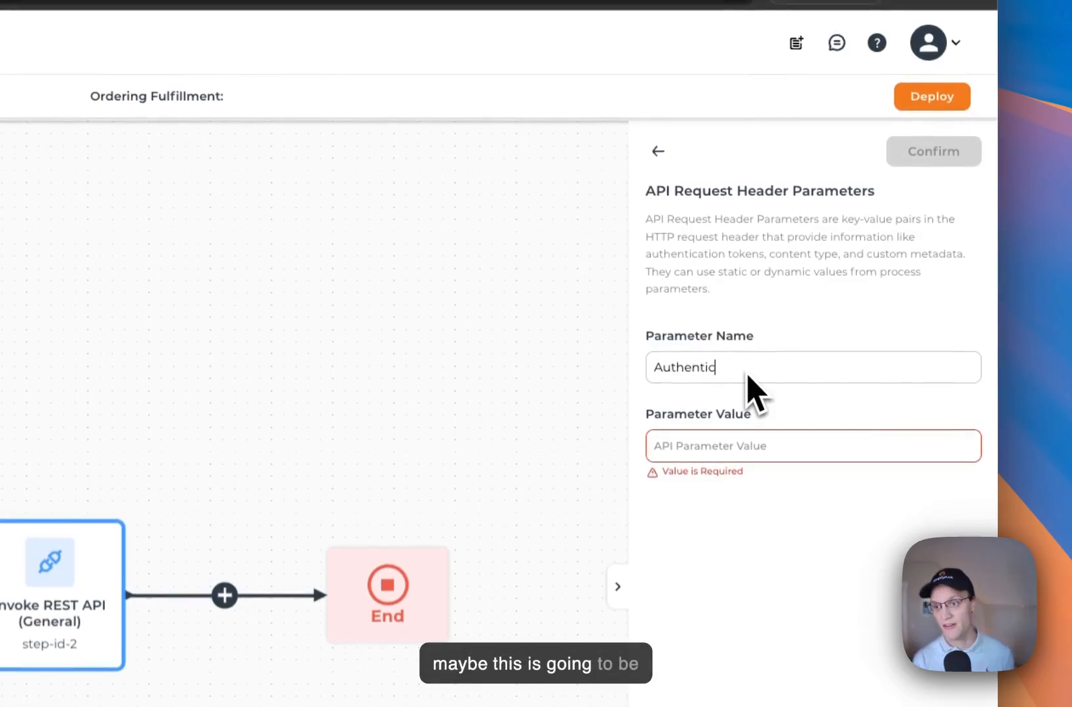
pyautogui.write('ation')
pyautogui.click(760, 450)
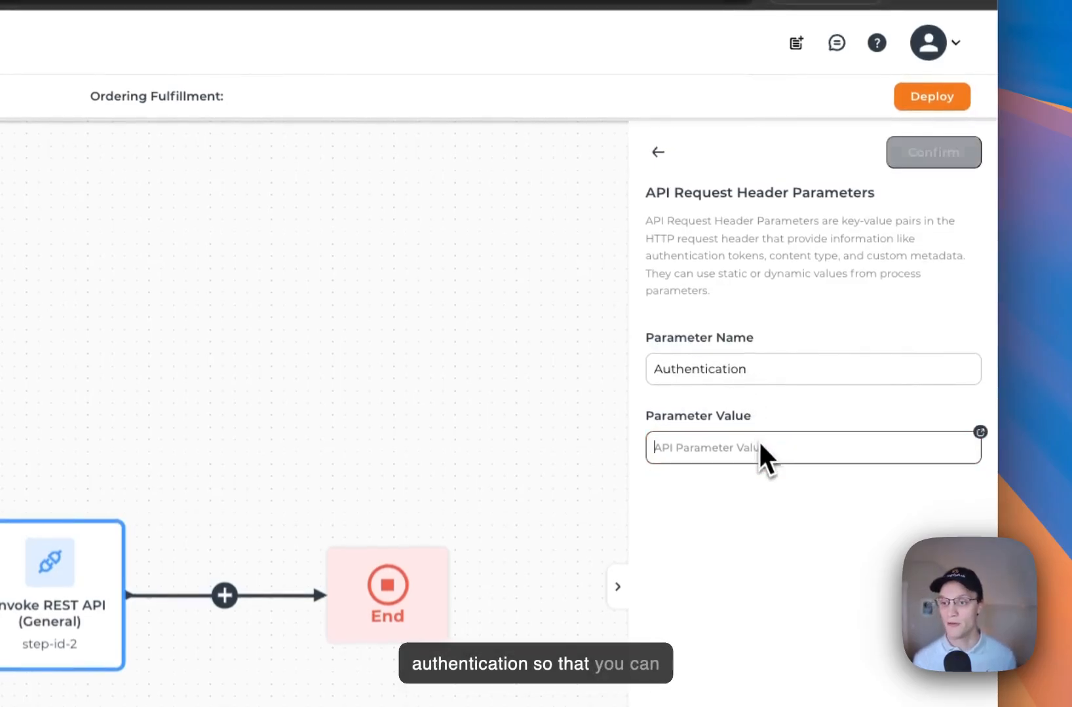
pyautogui.write('@')
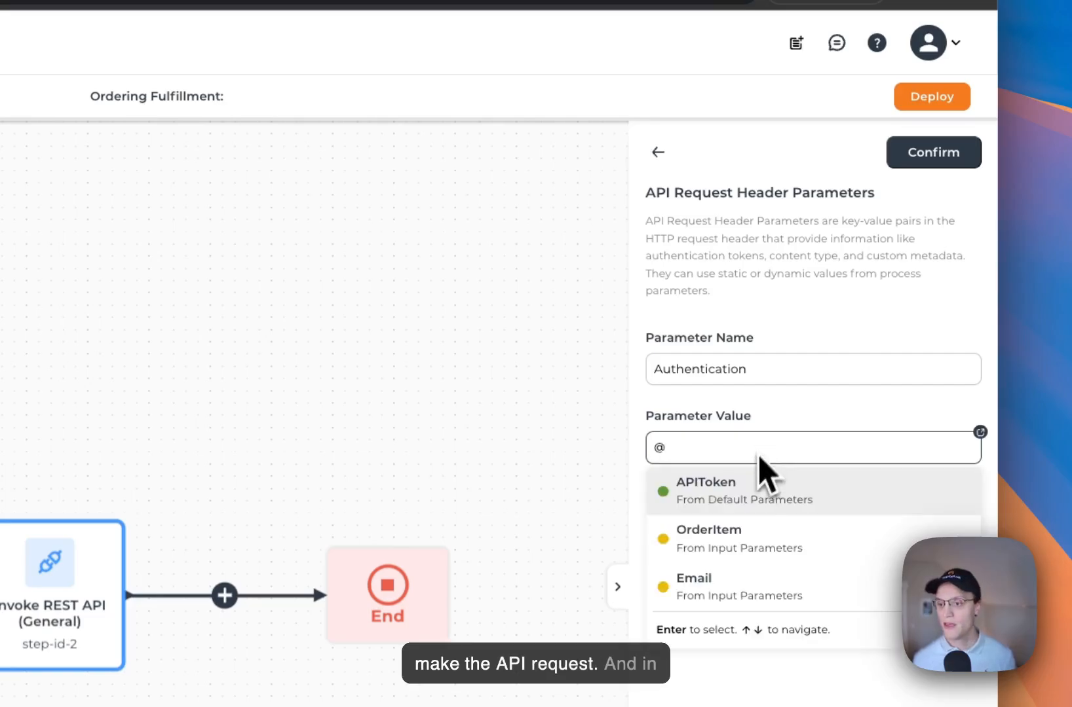
pyautogui.click(698, 500)
pyautogui.click(920, 161)
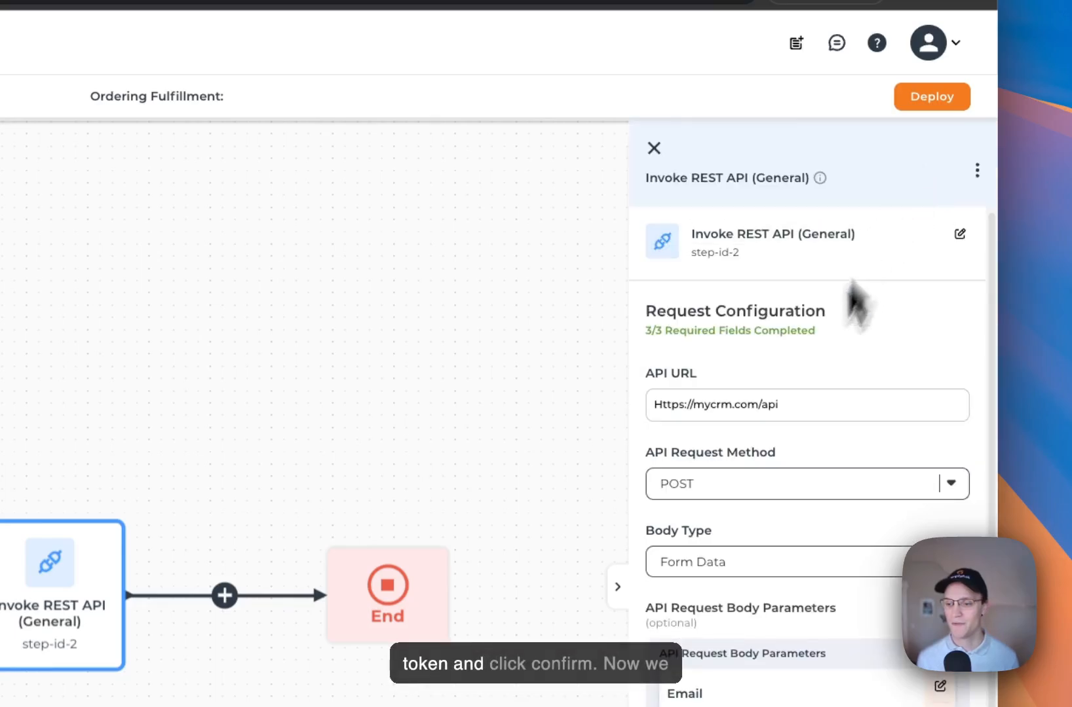
# Start a new Extracted Field Value output parameter from the response
pyautogui.scroll(-3, 803, 517)
pyautogui.scroll(3, 802, 516)
pyautogui.scroll(-3, 801, 516)
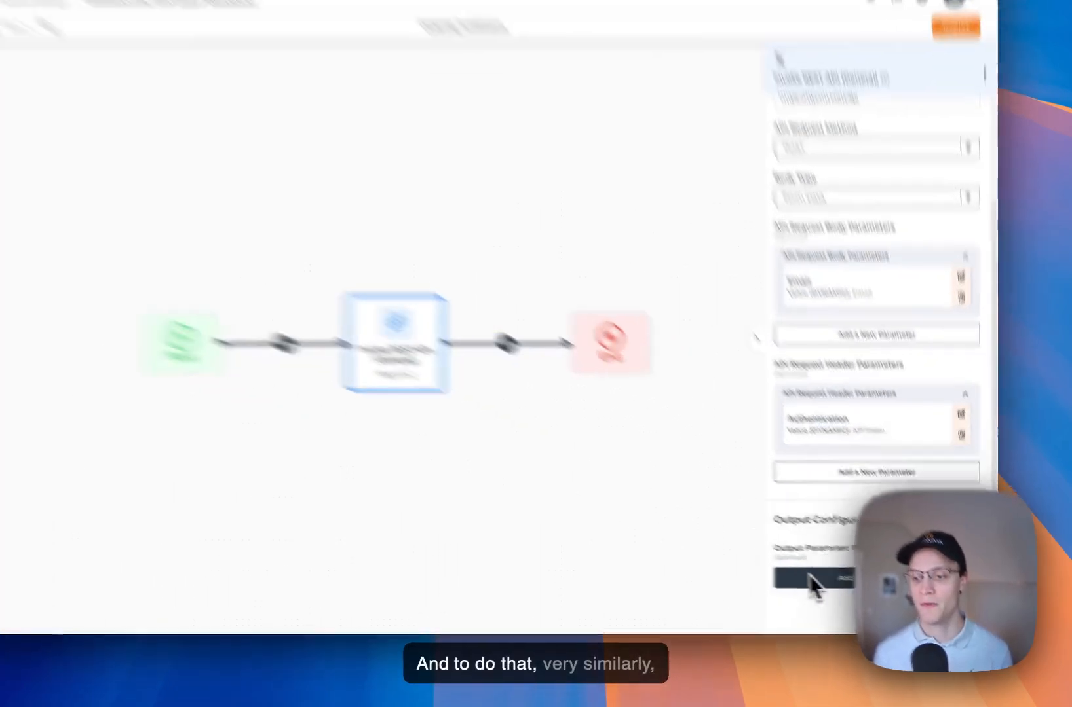
pyautogui.click(845, 588)
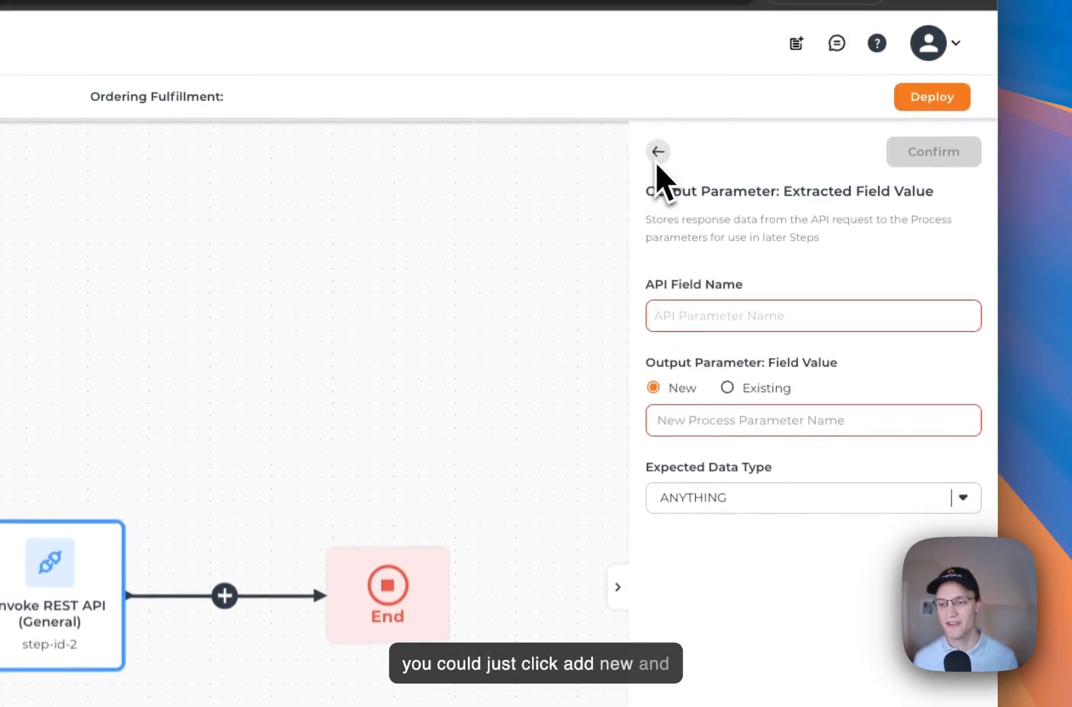
# Close the Invoke REST API settings and center the Start, REST API and End flow on the canvas
pyautogui.click(657, 161)
pyautogui.click(655, 157)
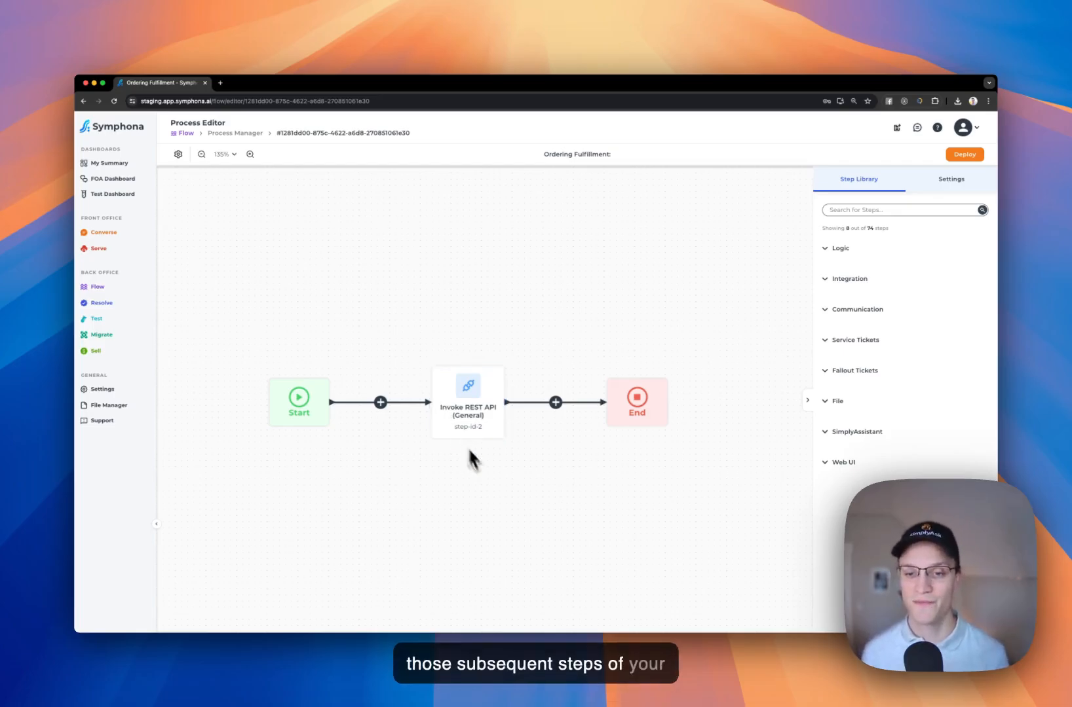
pyautogui.scroll(-3, 493, 480)
pyautogui.moveTo(619, 449); pyautogui.dragTo(590, 418)
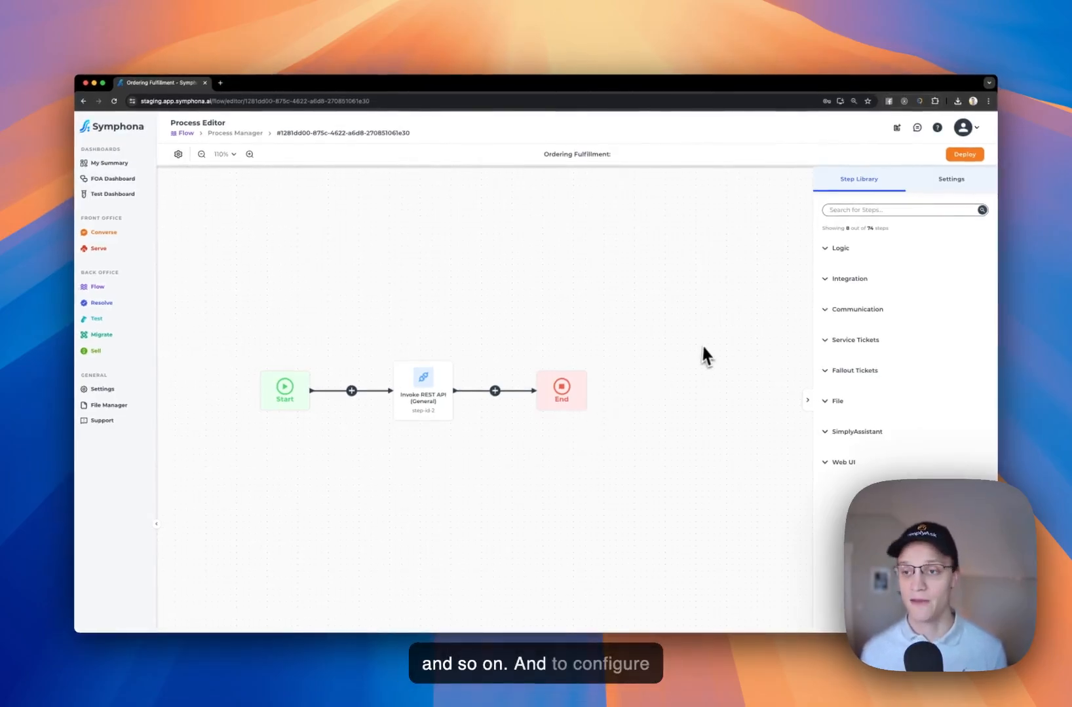
# Place a Conditional Branch step after the REST API step and give it three branches
pyautogui.click(827, 252)
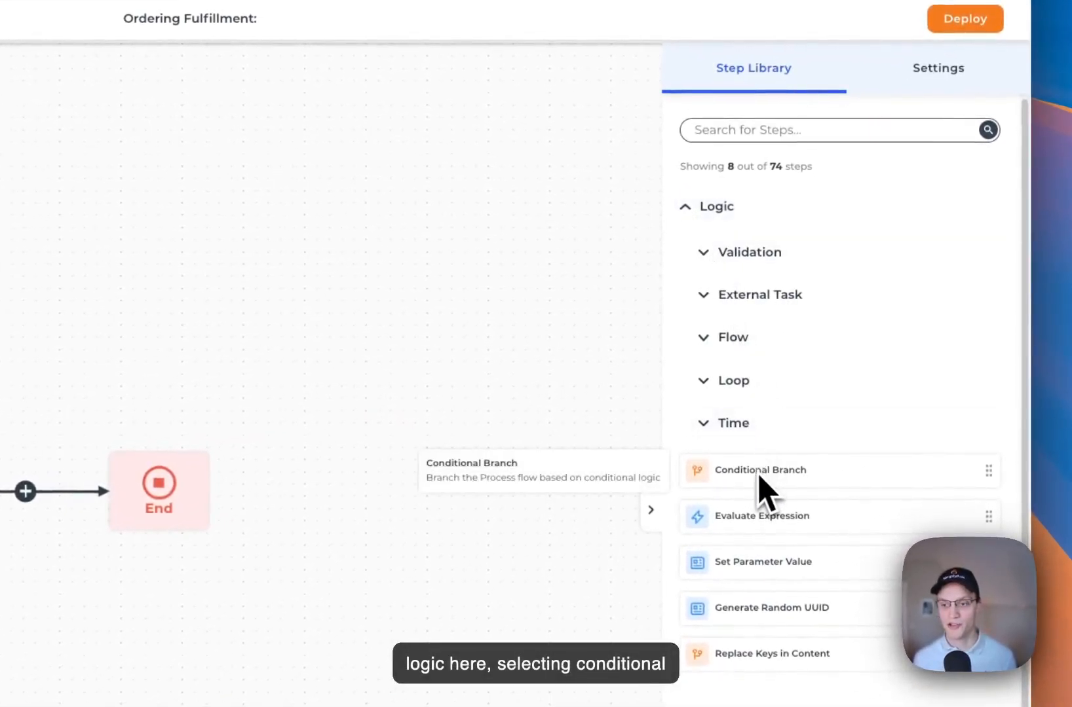
pyautogui.moveTo(760, 476); pyautogui.dragTo(160, 527)
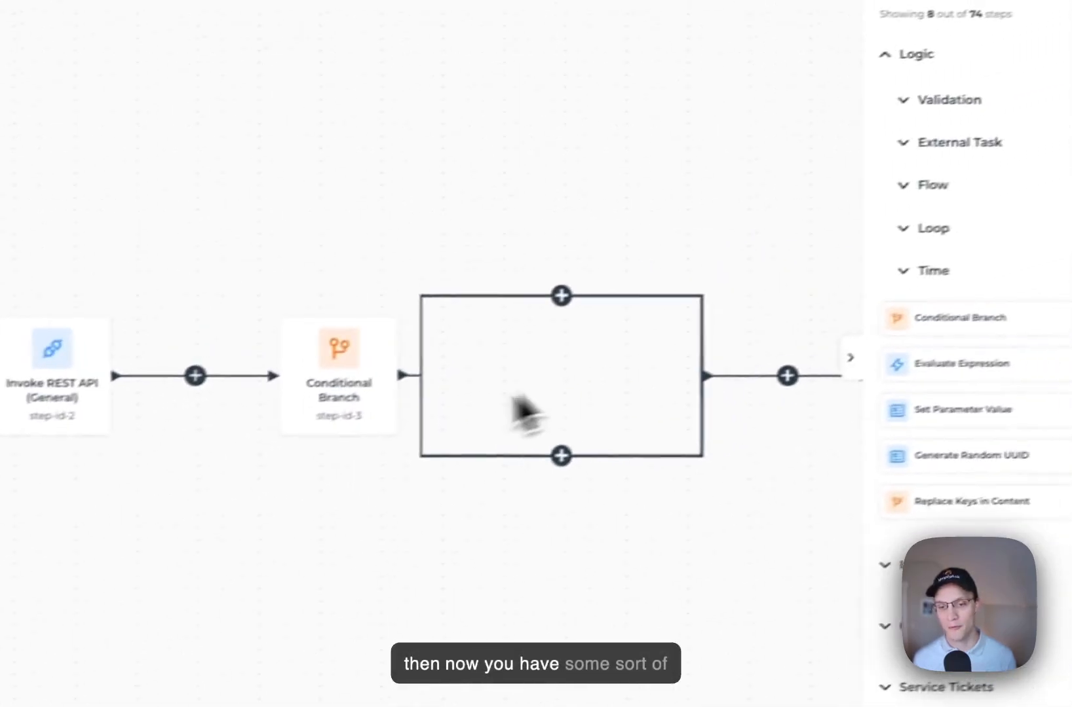
pyautogui.click(320, 424)
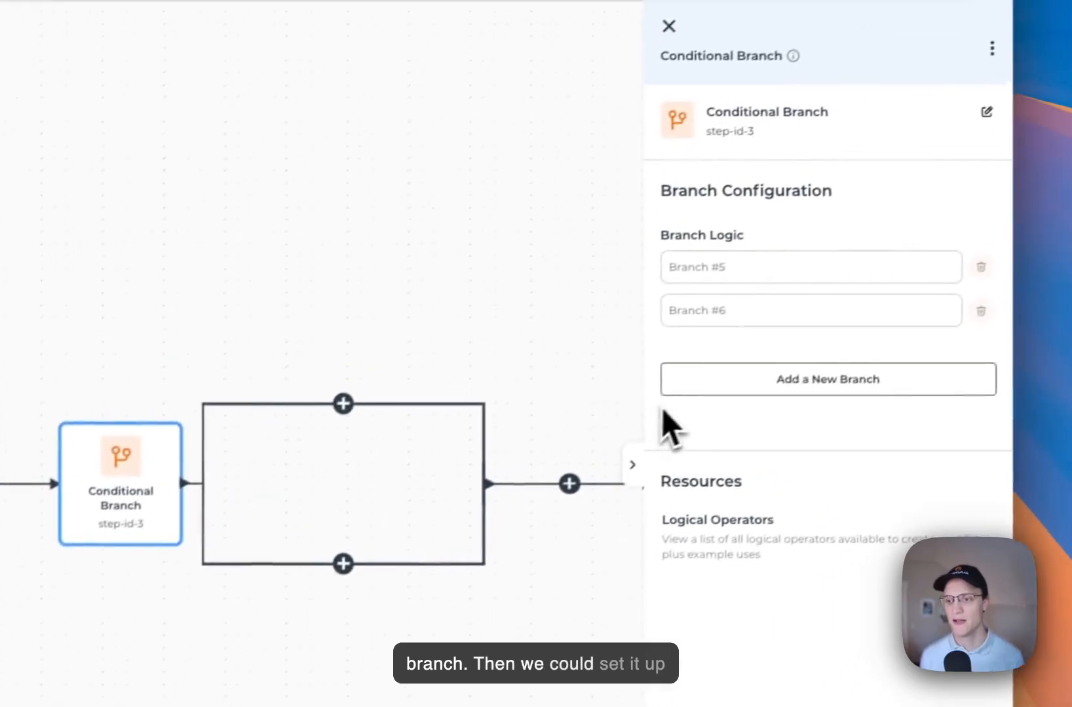
pyautogui.click(753, 387)
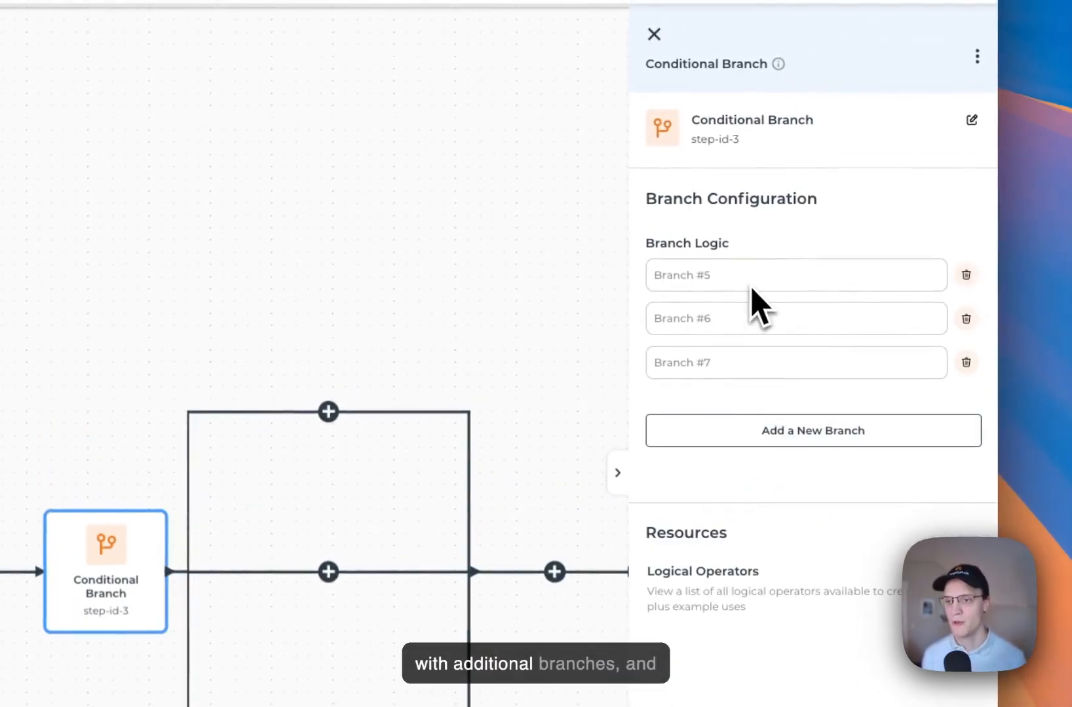
# Set the first branch condition to OrderItem=='123'
pyautogui.click(767, 277)
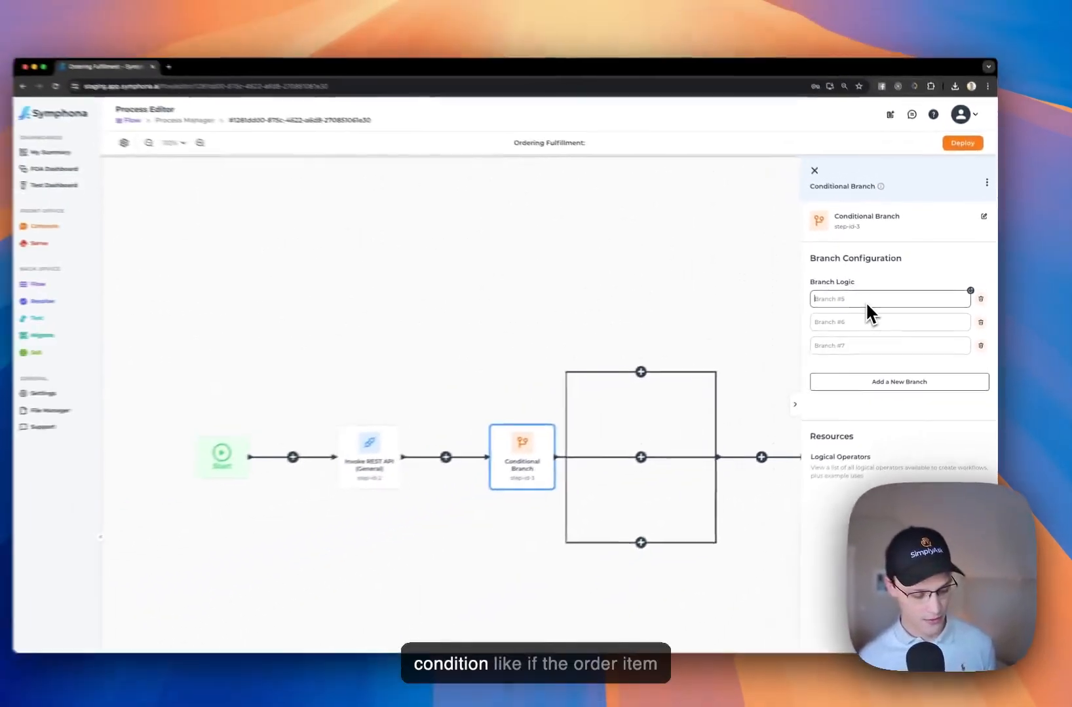
pyautogui.write('@')
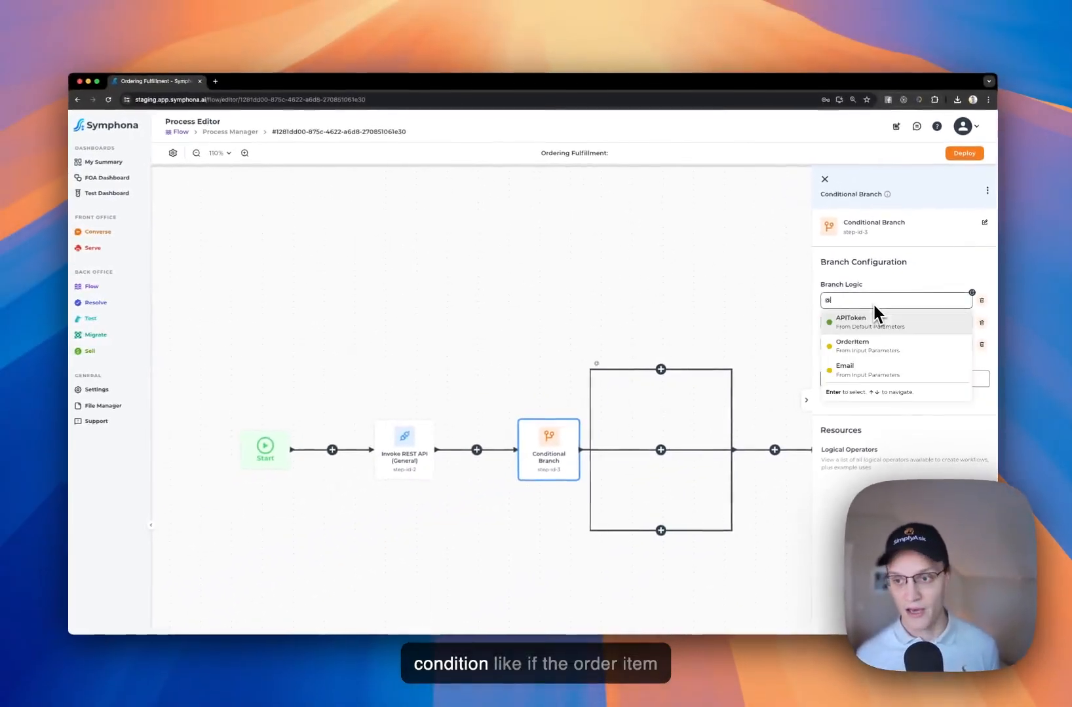
pyautogui.press('Down')
pyautogui.press('Return')
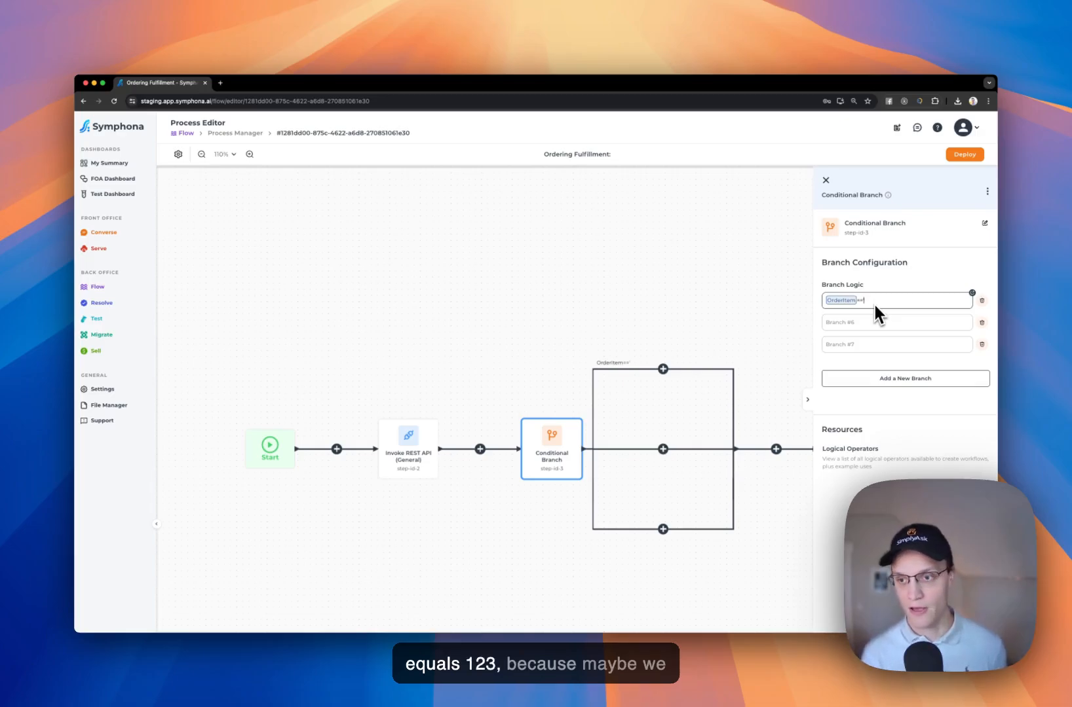
pyautogui.write("=='123")
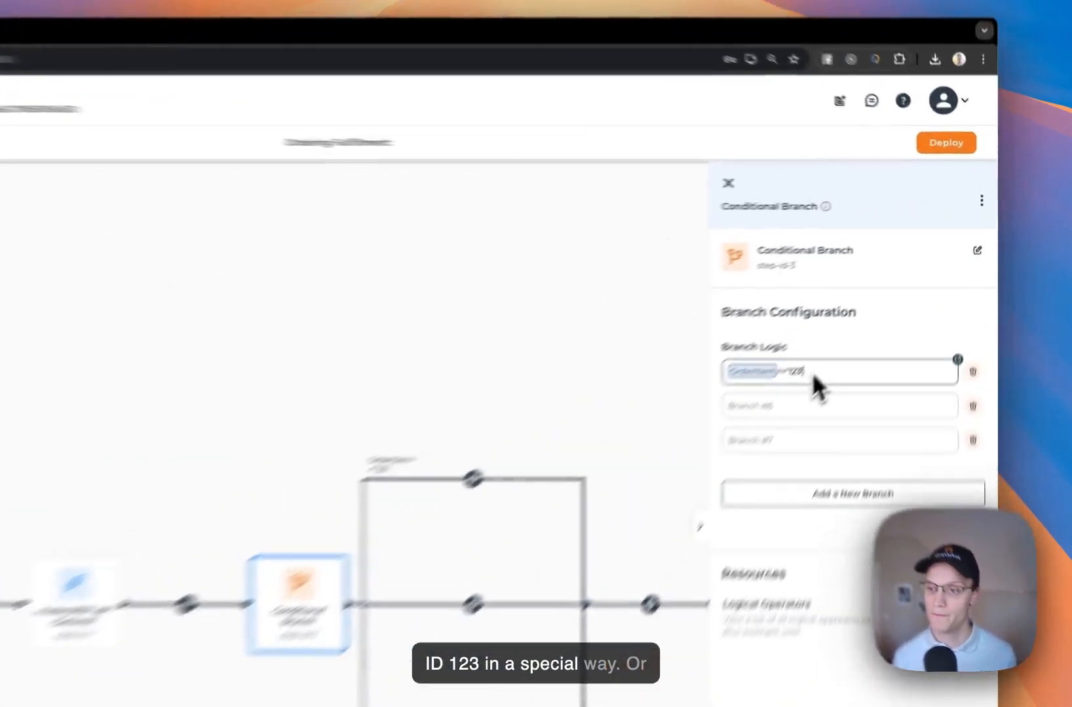
pyautogui.tripleClick(880, 303)
pyautogui.hotkey('ctrl', 'c')
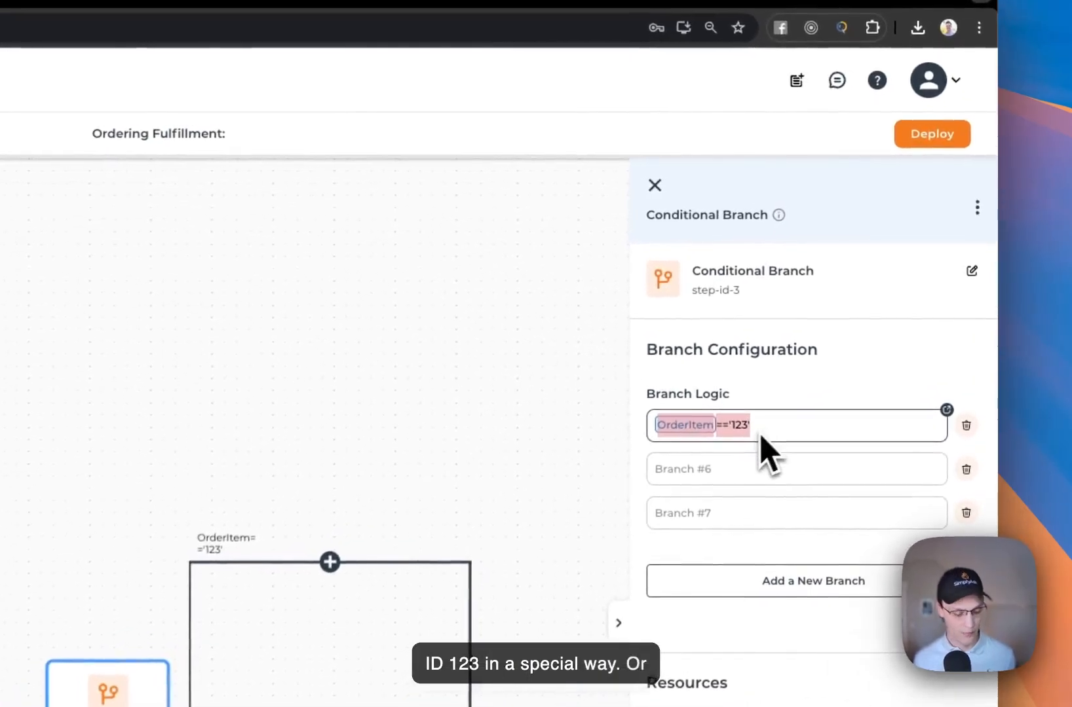
# Set the second and third branch conditions to OrderItem=='456' and OrderItem=='789'
pyautogui.click(733, 473)
pyautogui.hotkey('ctrl', 'v')
pyautogui.click(727, 518)
pyautogui.hotkey('ctrl', 'v')
pyautogui.click(710, 476)
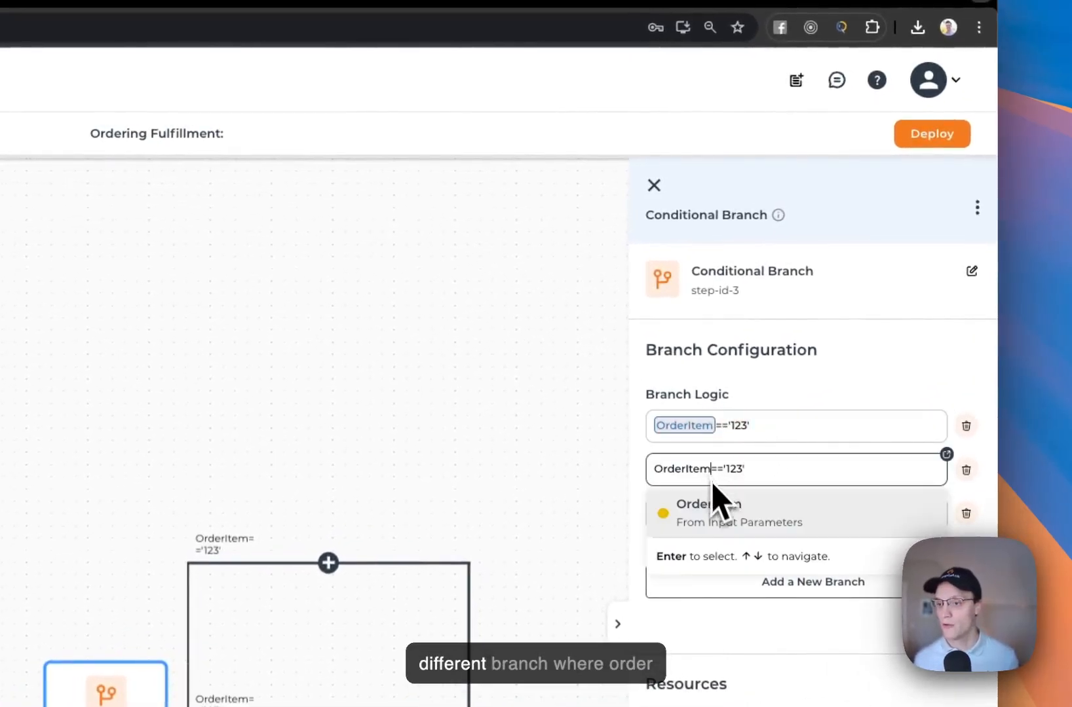
pyautogui.click(716, 507)
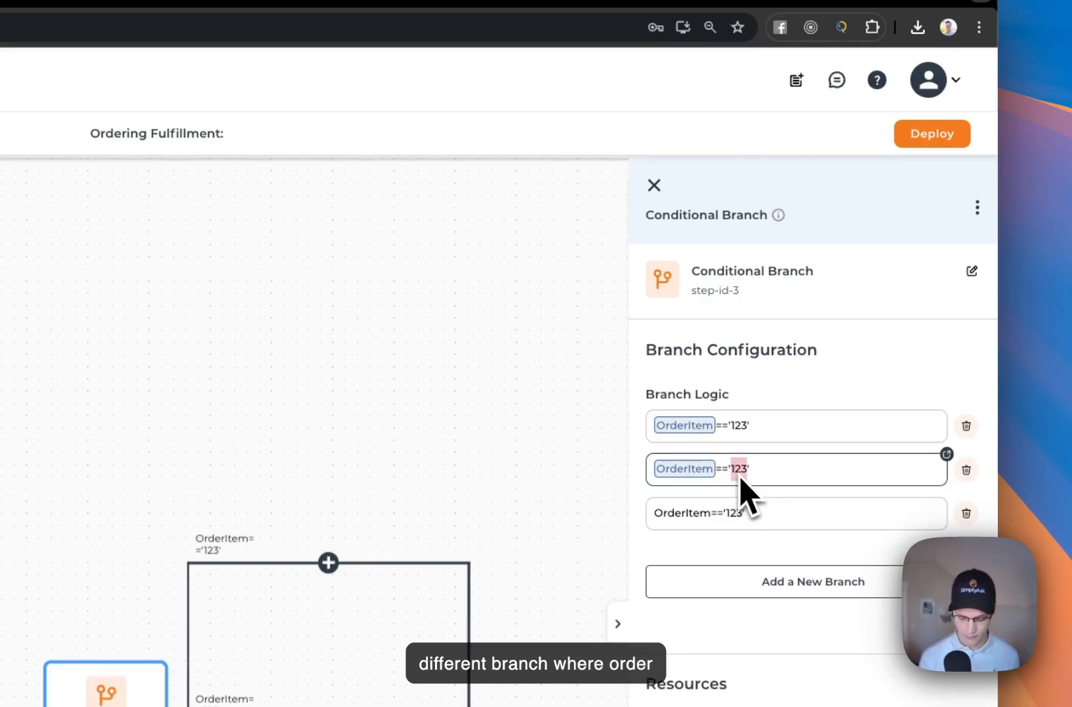
pyautogui.write('456')
pyautogui.doubleClick(737, 514)
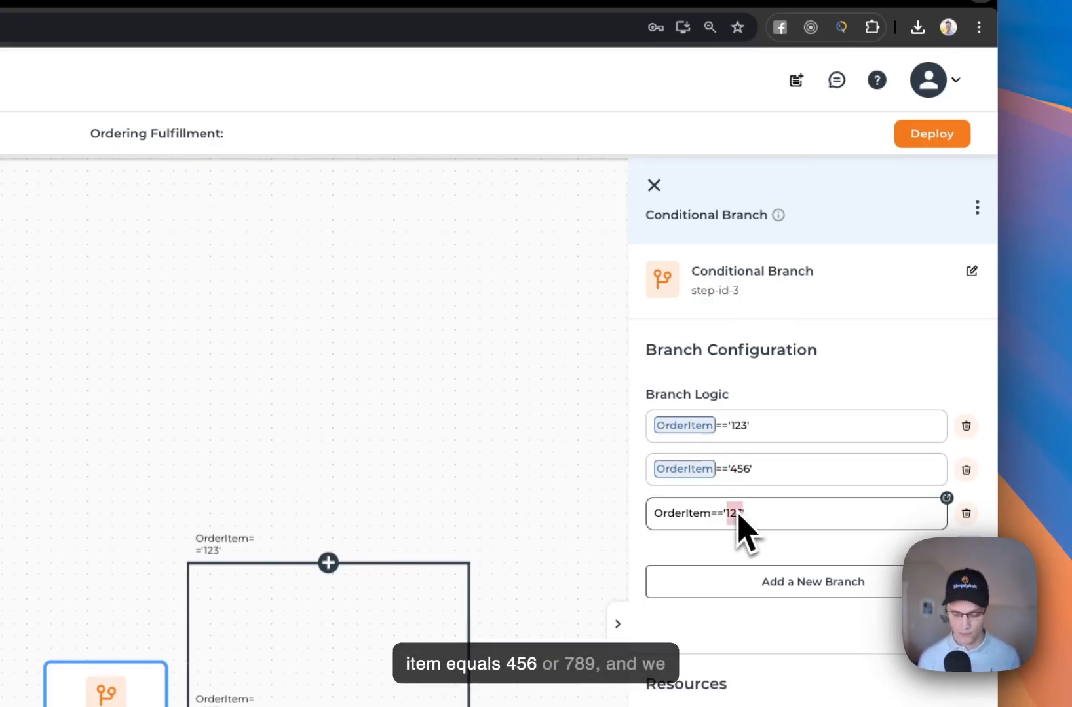
pyautogui.write('789')
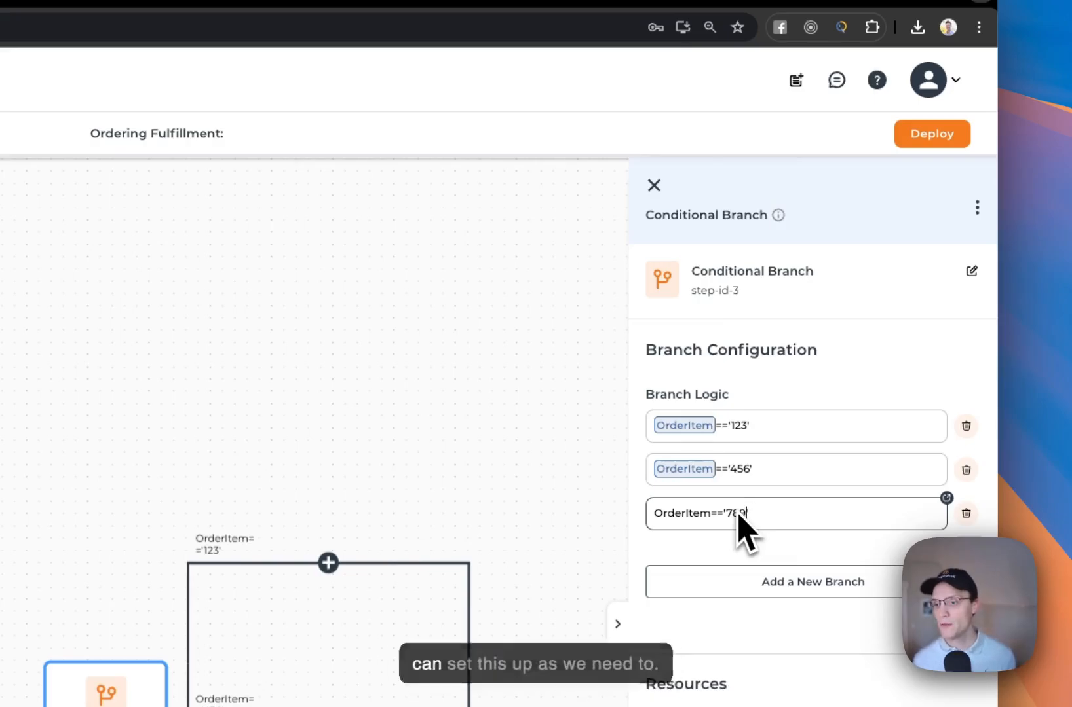
pyautogui.click(712, 522)
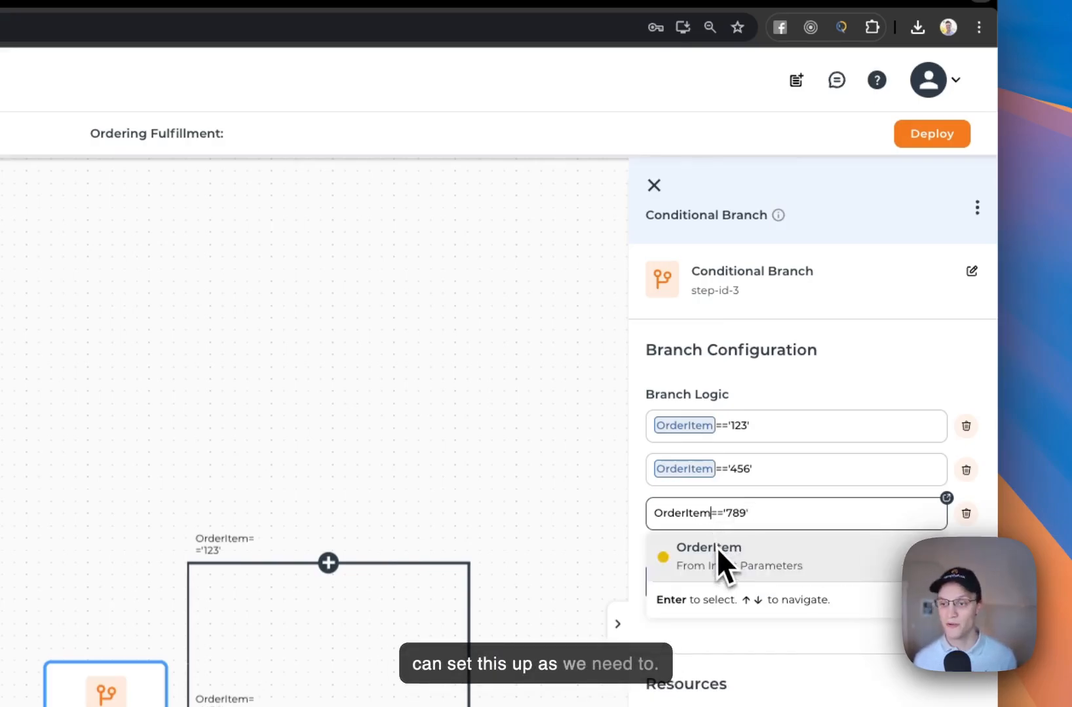
pyautogui.click(716, 551)
pyautogui.click(653, 186)
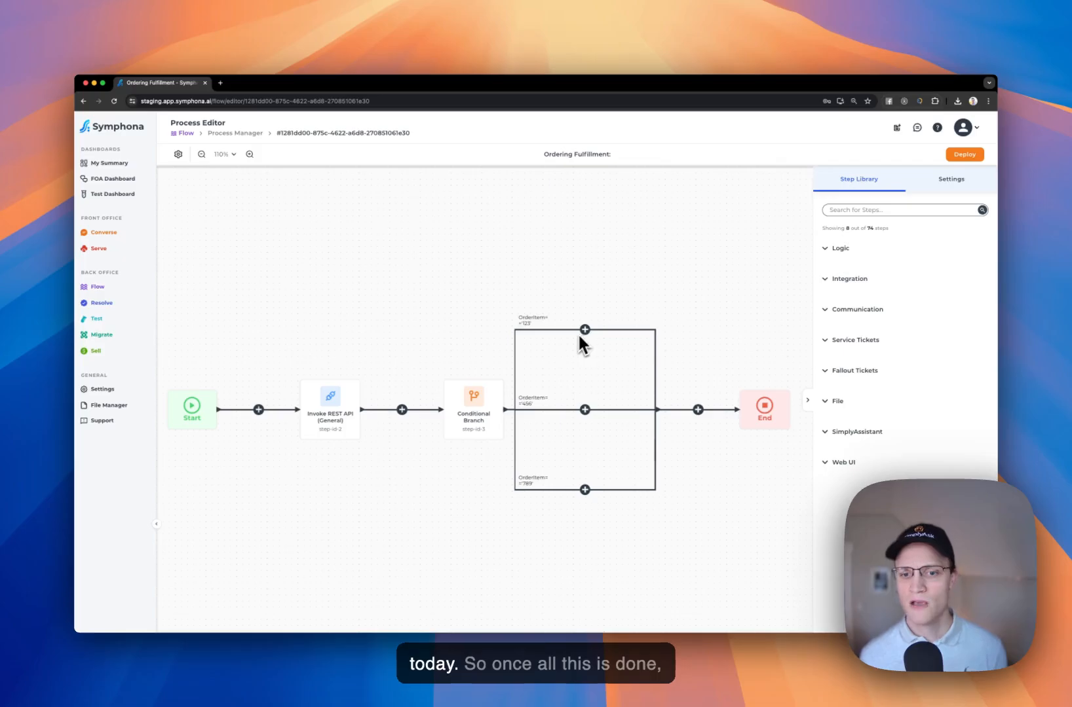
# Delete the Conditional Branch step and deploy the Ordering Fulfillment process
pyautogui.click(476, 412)
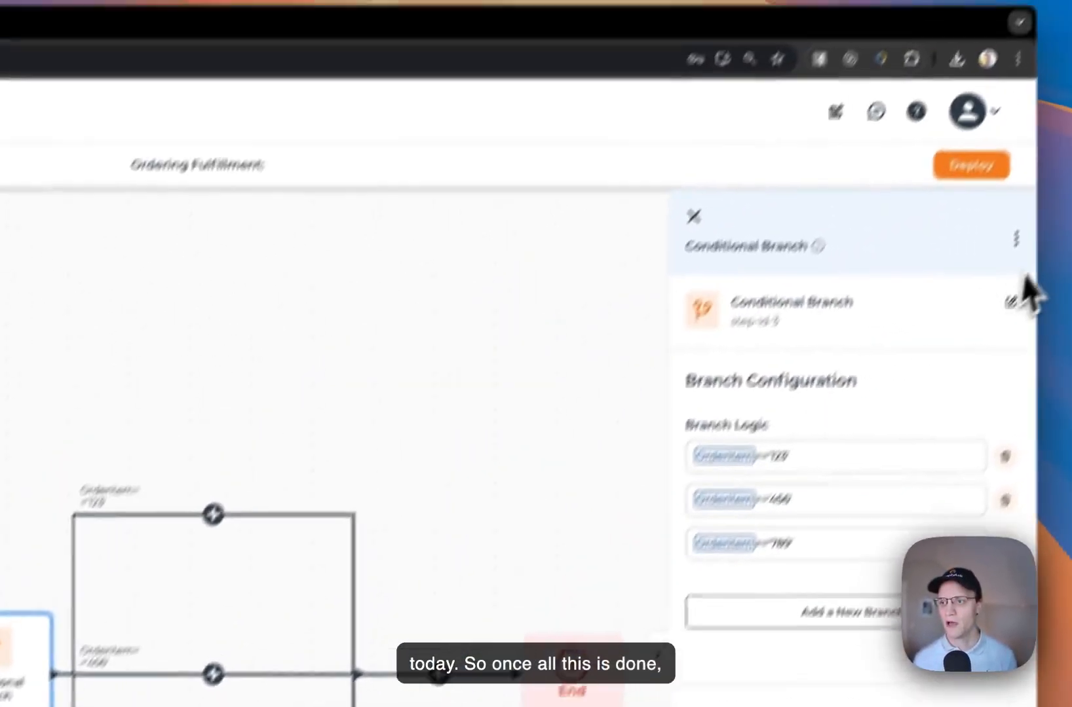
pyautogui.click(980, 298)
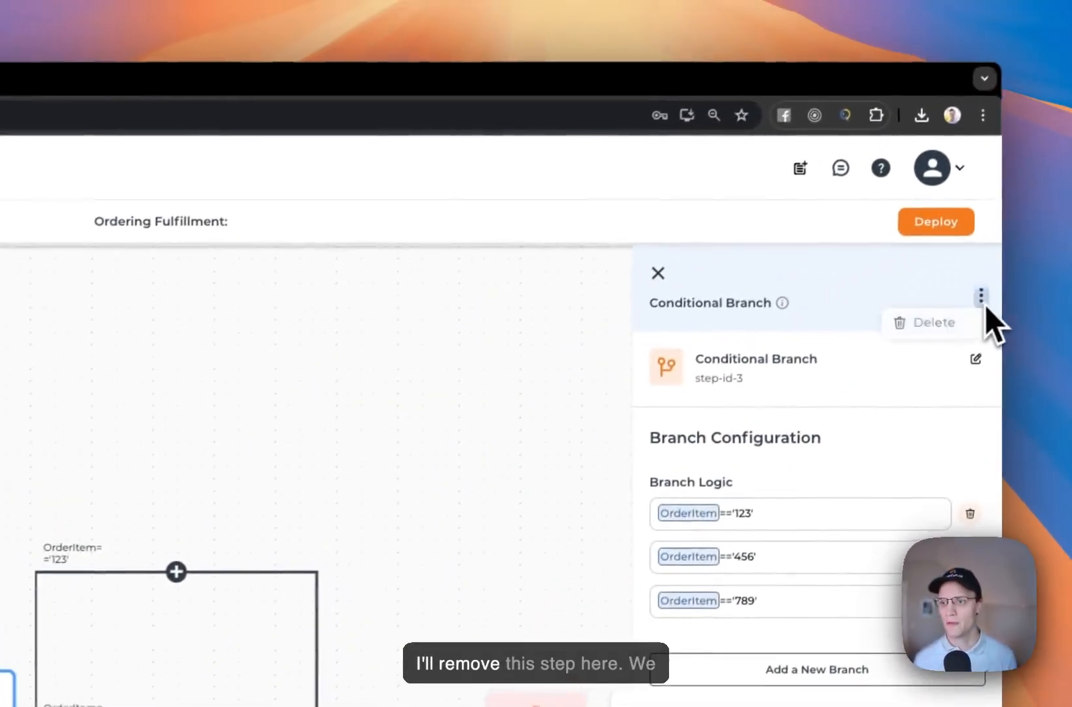
pyautogui.click(935, 329)
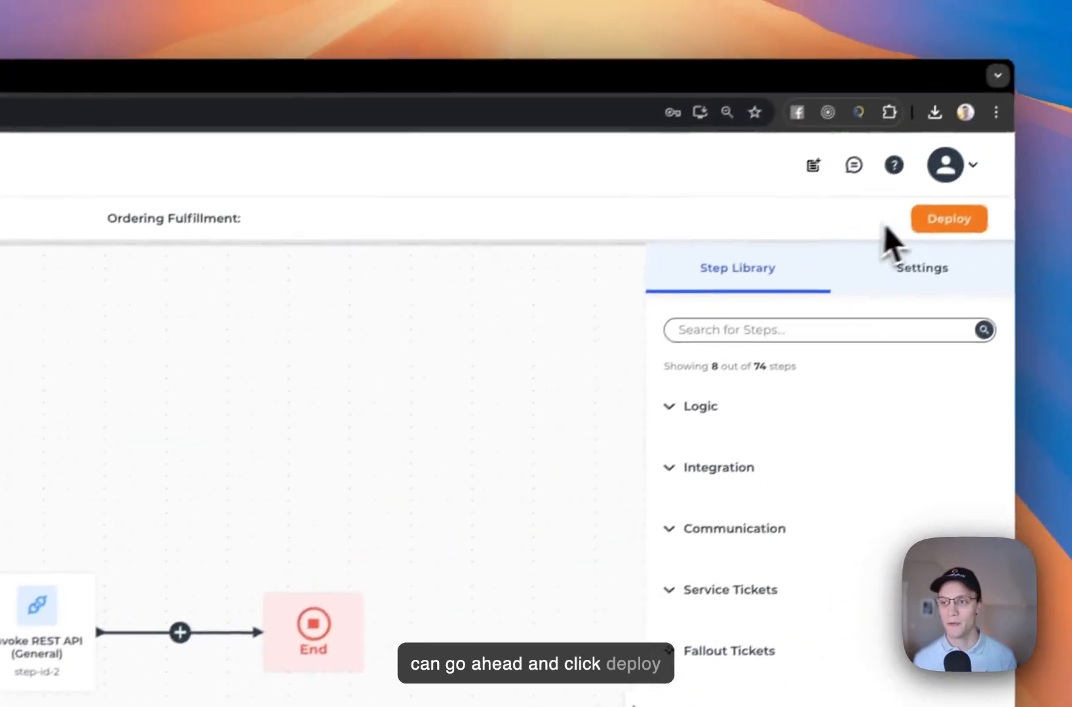
pyautogui.click(943, 224)
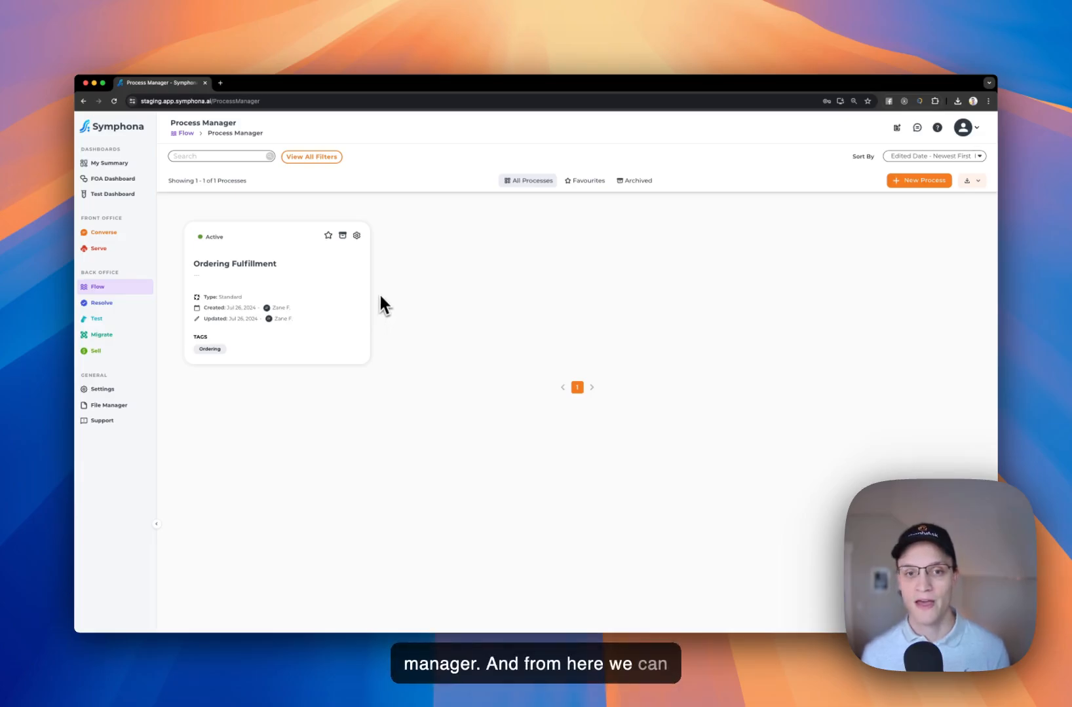
# Review the Ordering Fulfillment name, type and tags, then return to its Settings overview
pyautogui.click(357, 237)
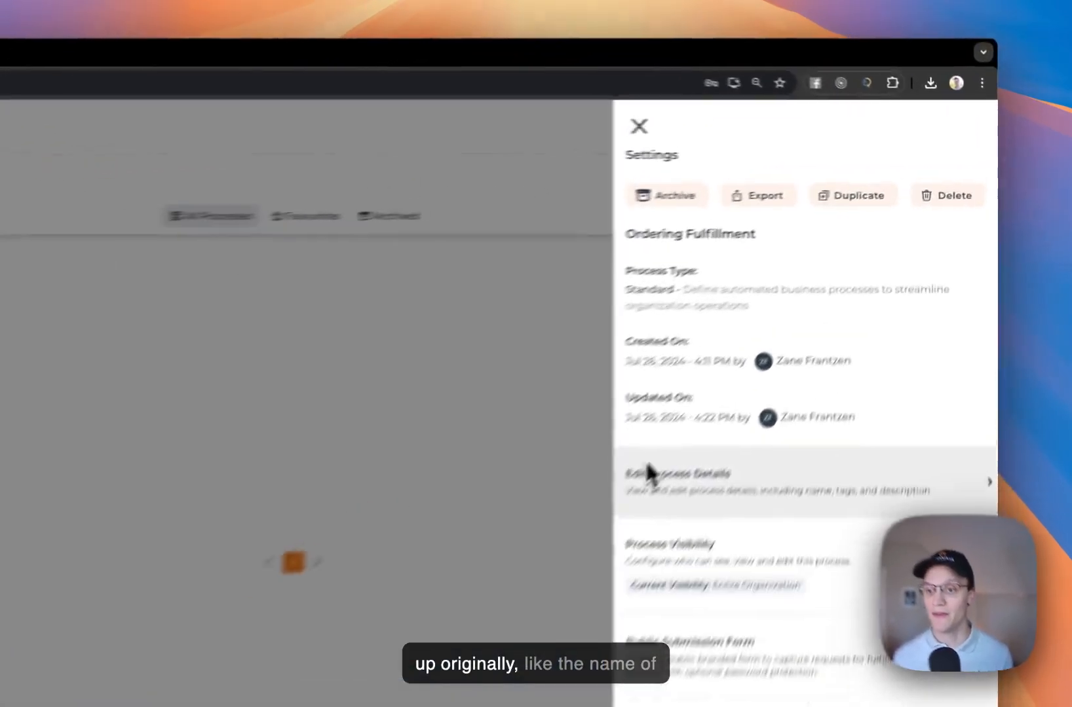
pyautogui.click(792, 333)
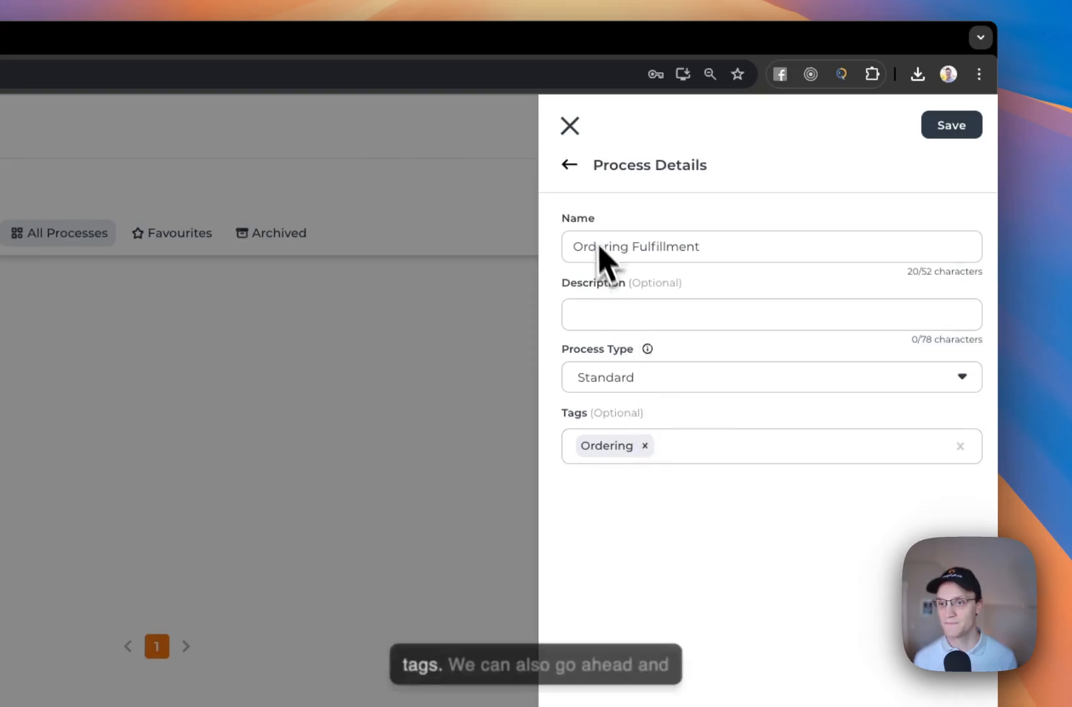
pyautogui.click(569, 165)
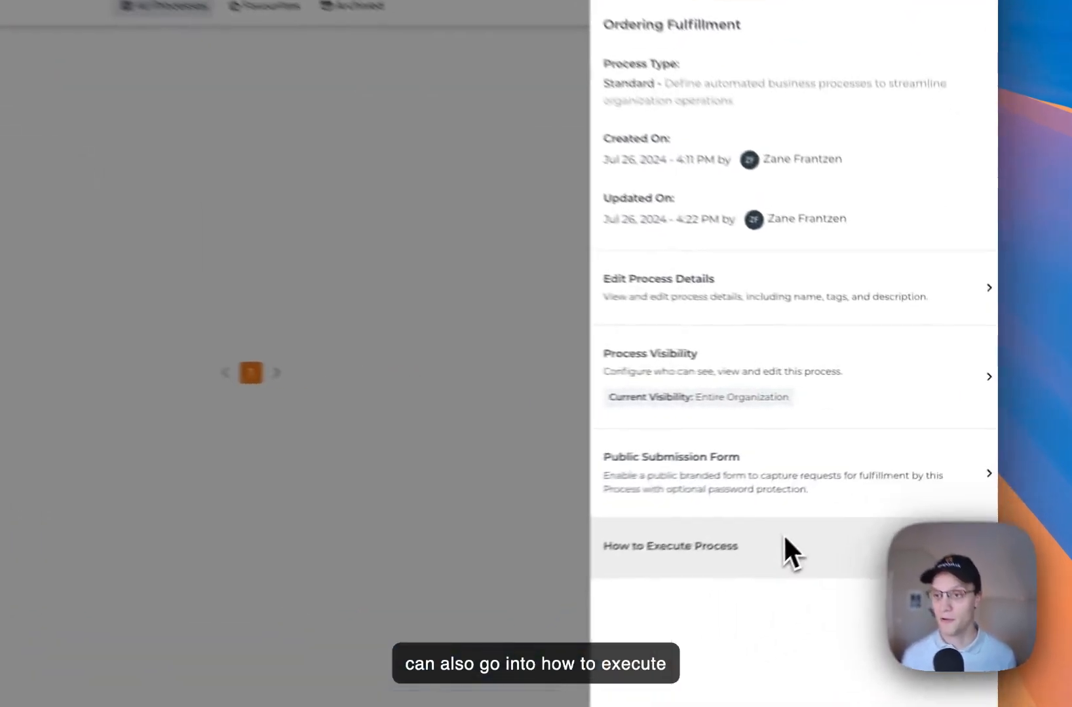
# View the How to Execute Process options, then close the settings panel
pyautogui.click(879, 488)
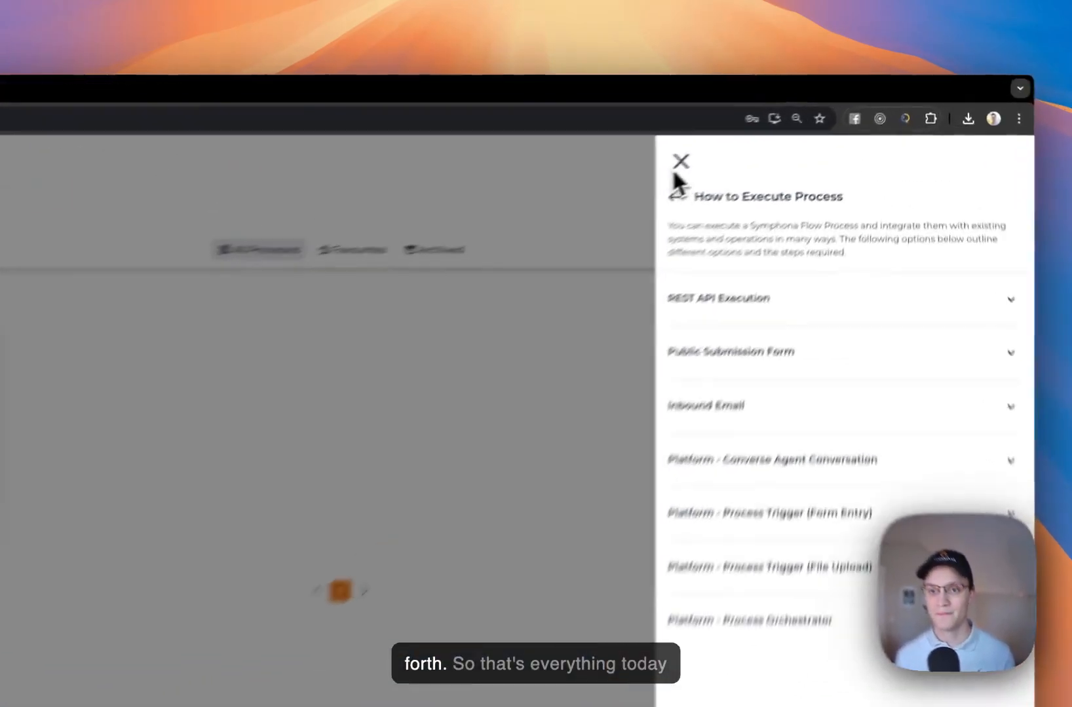
pyautogui.click(783, 127)
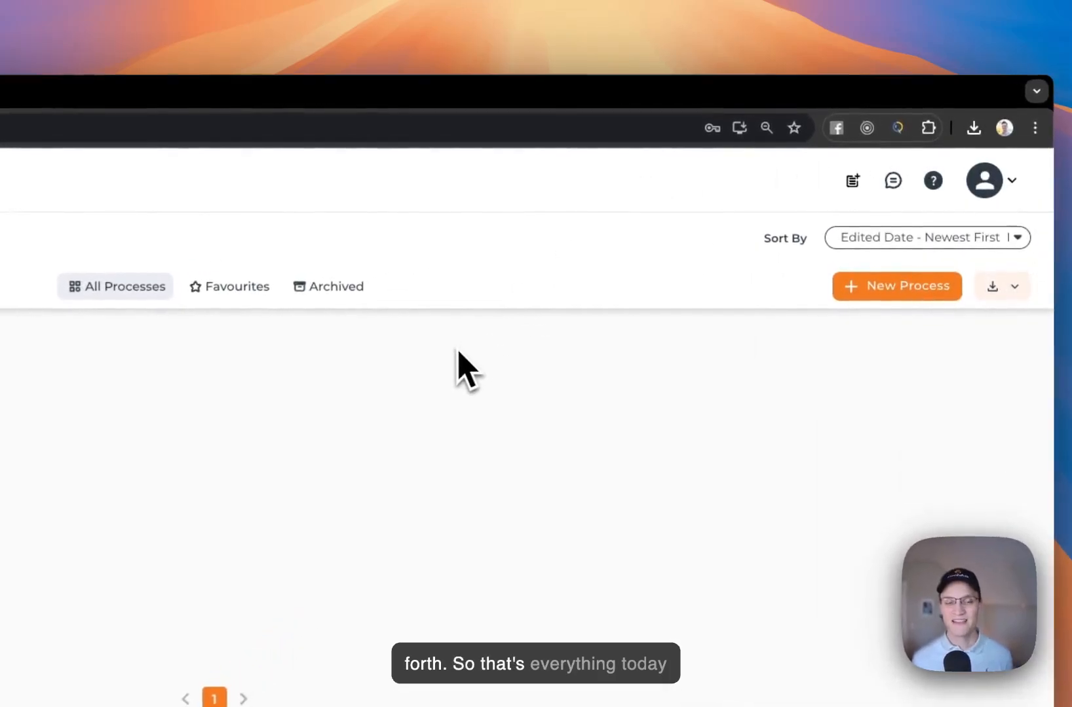